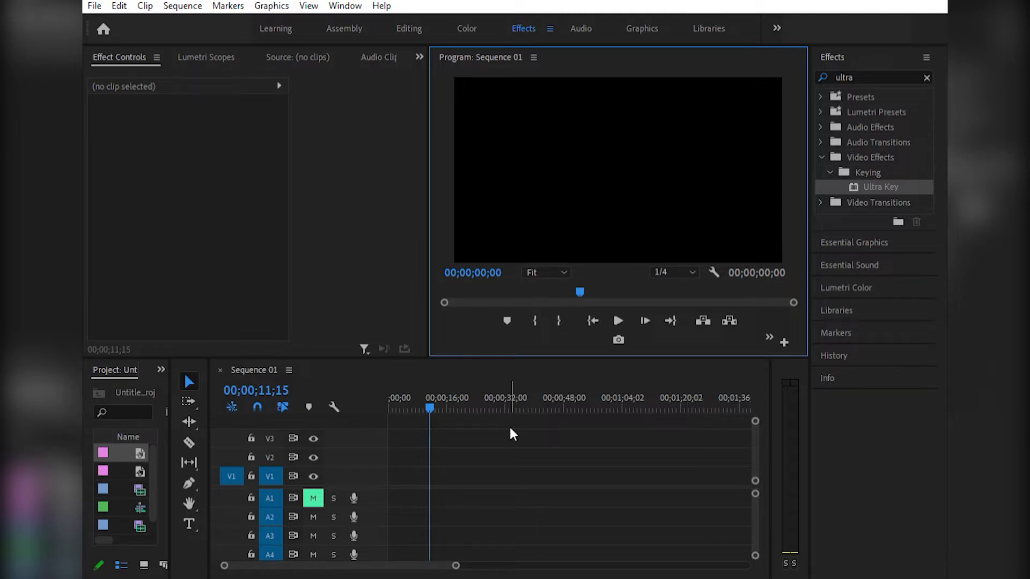
Step: Place the grand intro video at the start of the V1 track and cut it at 00;00;09;07
{"action": "double_click", "coordinate": [138, 488]}
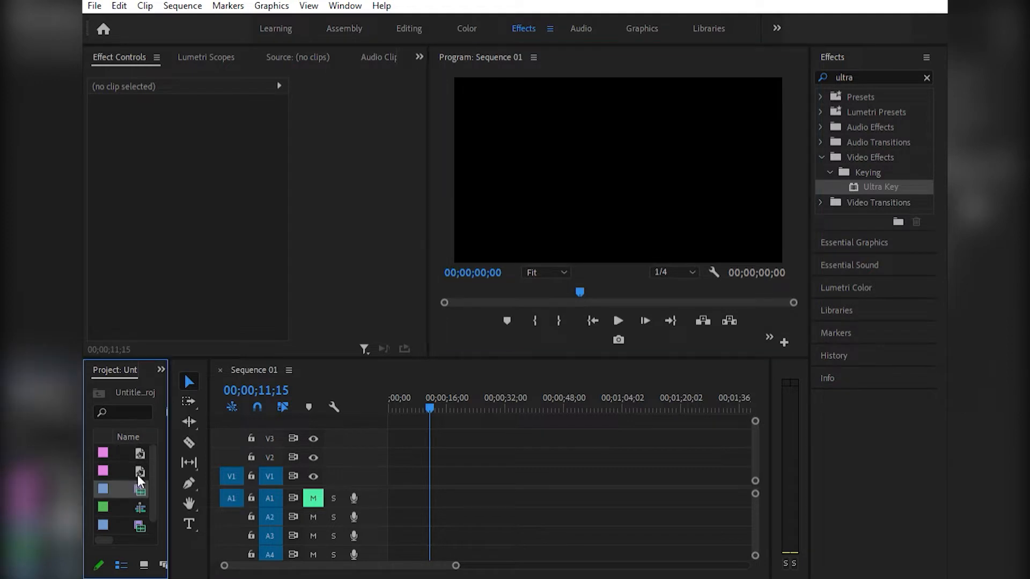
{"action": "left_click_drag", "start_coordinate": [139, 525], "coordinate": [370, 468]}
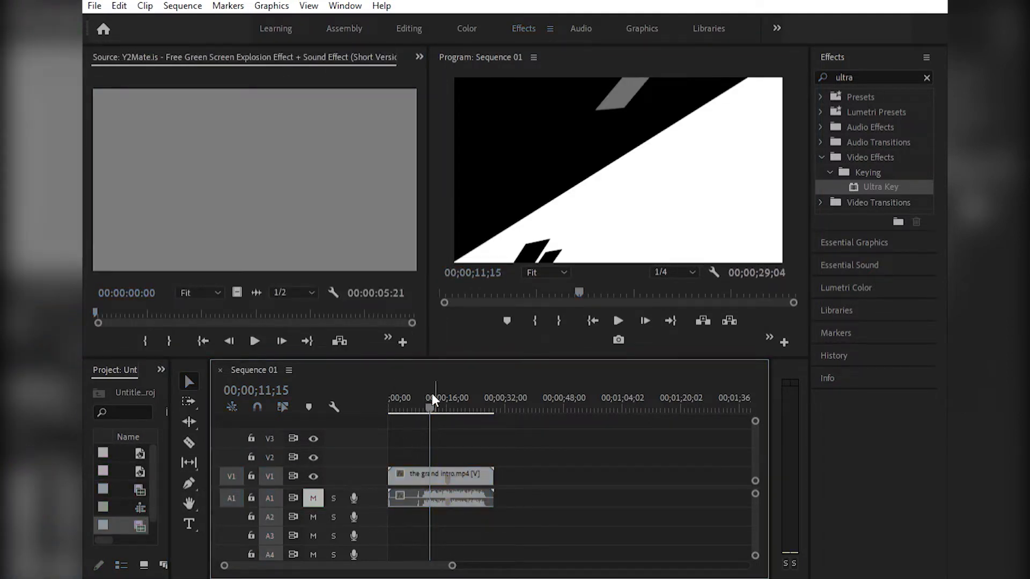
{"action": "left_click_drag", "start_coordinate": [430, 398], "coordinate": [421, 398]}
{"action": "key", "text": "c"}
{"action": "left_click", "coordinate": [422, 474]}
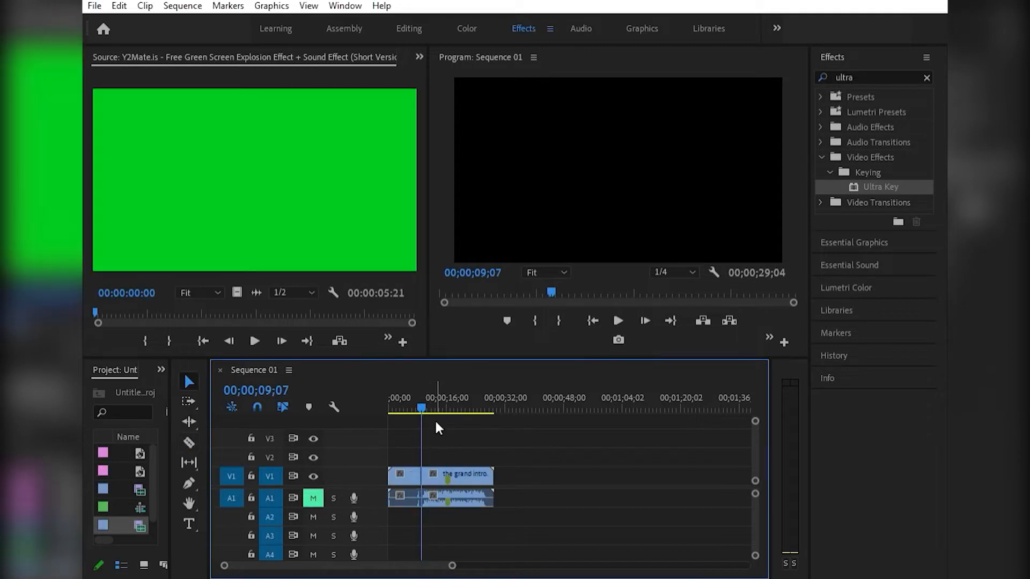
Step: Remove the intro footage from 00;00;09;07 to 00;00;14;24 and shift the remaining part later, leaving a gap between the two pieces
{"action": "left_click", "coordinate": [442, 388]}
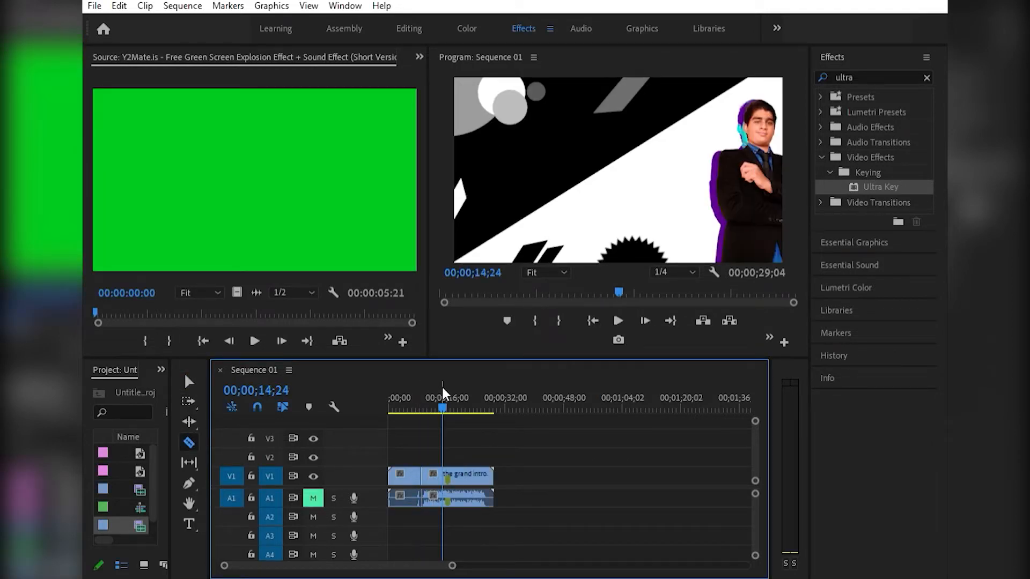
{"action": "key", "text": "q"}
{"action": "key", "text": "v"}
{"action": "left_click_drag", "start_coordinate": [438, 464], "coordinate": [458, 459]}
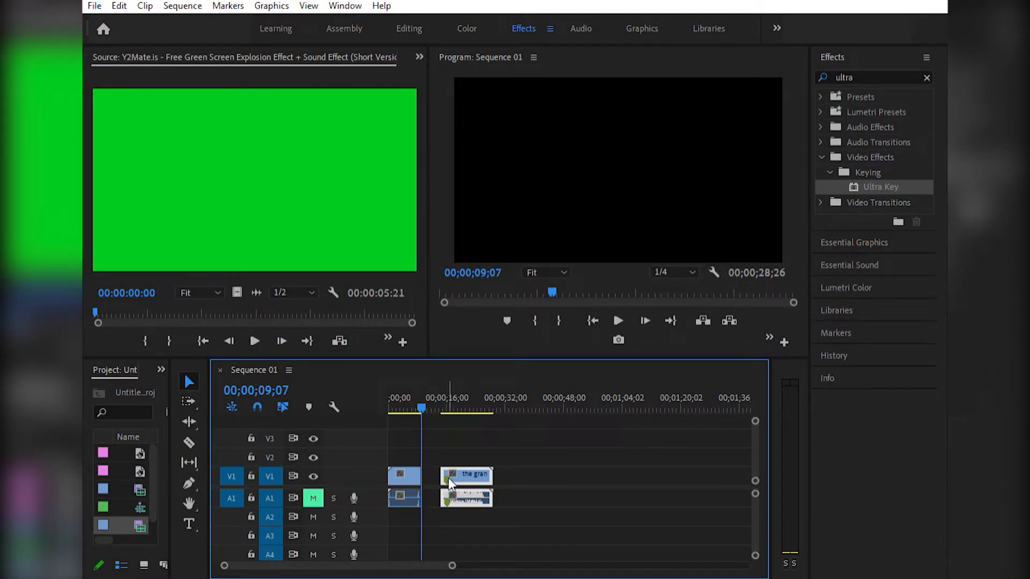
Step: Export the frame at 00;00;08;17 as a still image and place it on the V2 track starting at that point
{"action": "left_click_drag", "start_coordinate": [425, 395], "coordinate": [422, 394]}
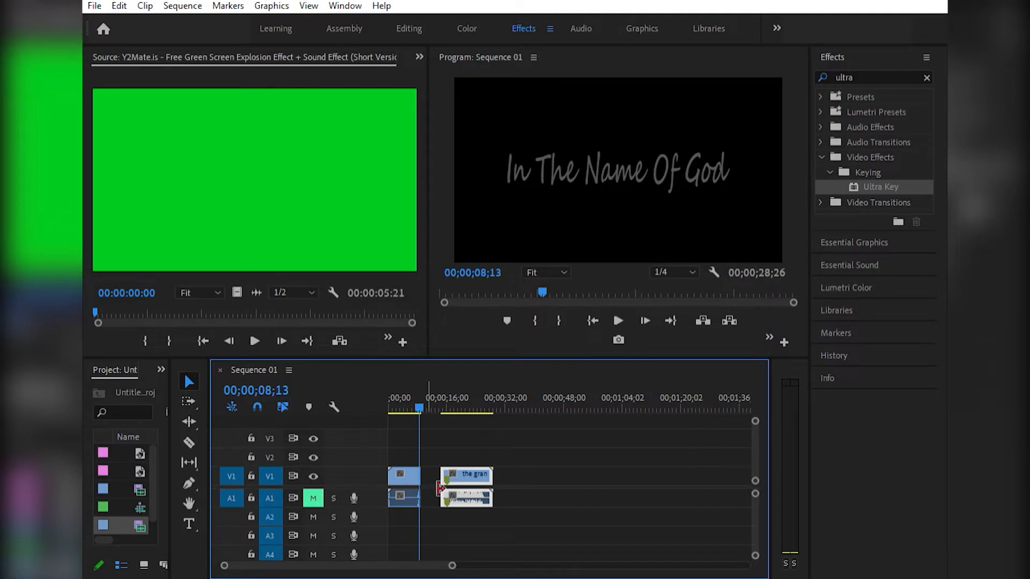
{"action": "left_click", "coordinate": [422, 393]}
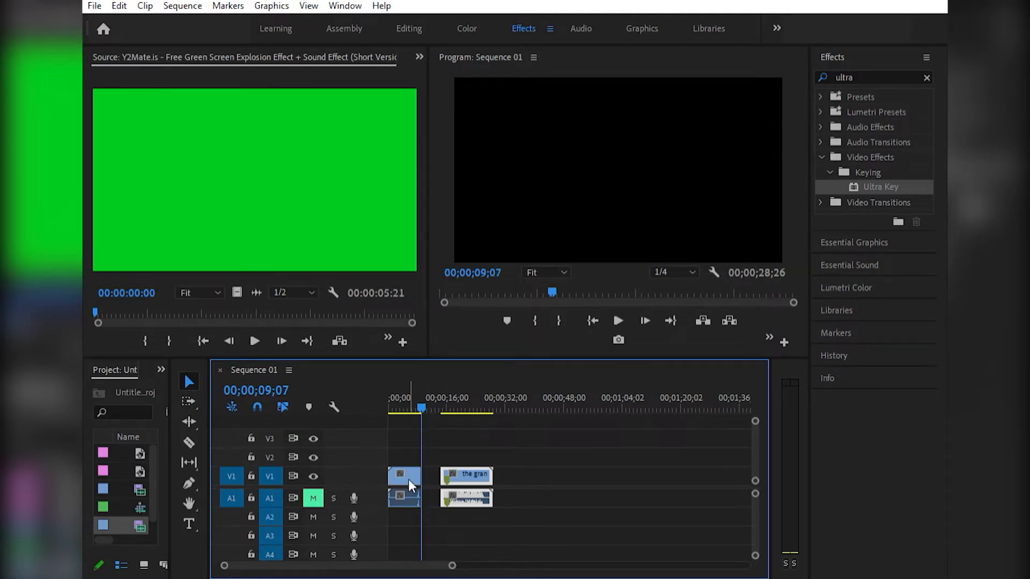
{"action": "key", "text": "shift+Left"}
{"action": "key", "text": "shift+Left"}
{"action": "key", "text": "shift+Left"}
{"action": "key", "text": "shift+Left"}
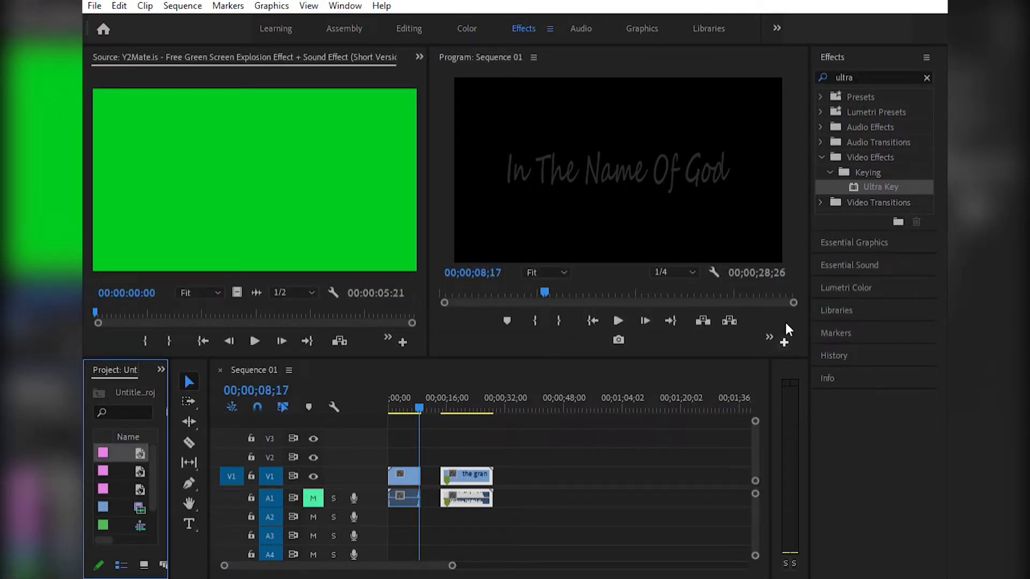
{"action": "left_click_drag", "start_coordinate": [196, 434], "coordinate": [419, 446]}
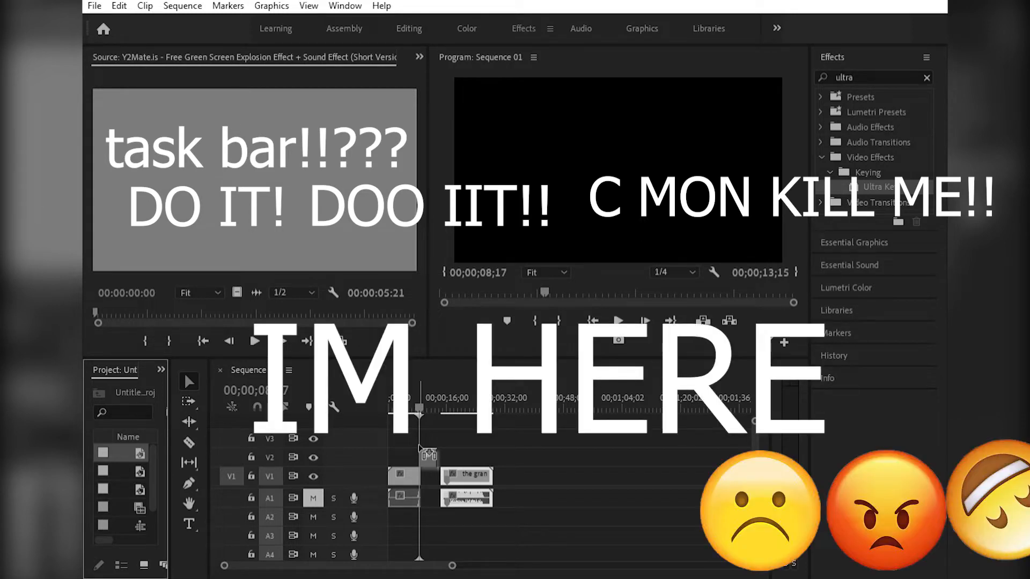
{"action": "left_click_drag", "start_coordinate": [420, 448], "coordinate": [421, 451]}
Step: Play and scrub through the transition from the first intro piece into the still image on V2
{"action": "key", "text": "space"}
{"action": "key", "text": "space"}
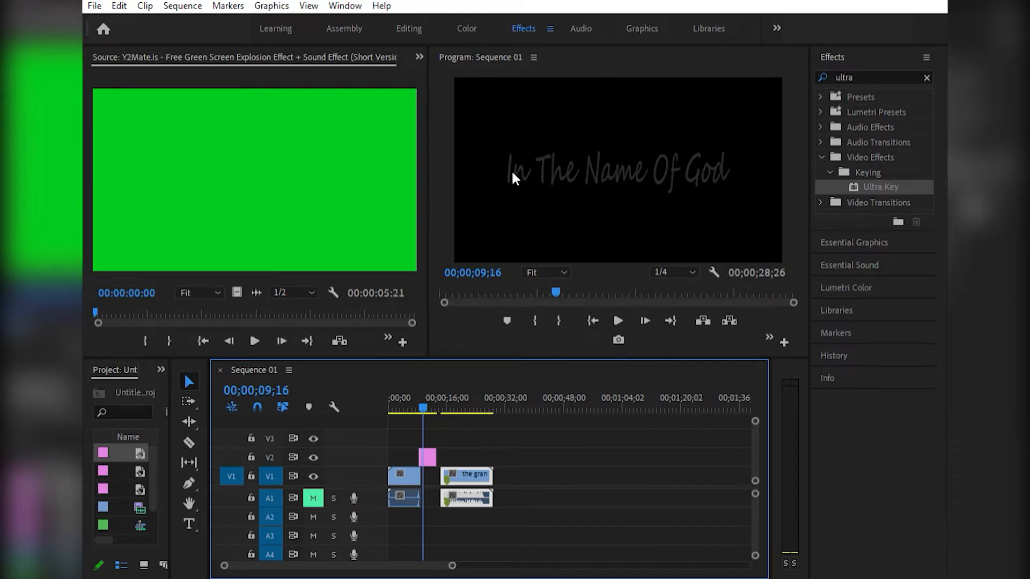
{"action": "left_click", "coordinate": [429, 444]}
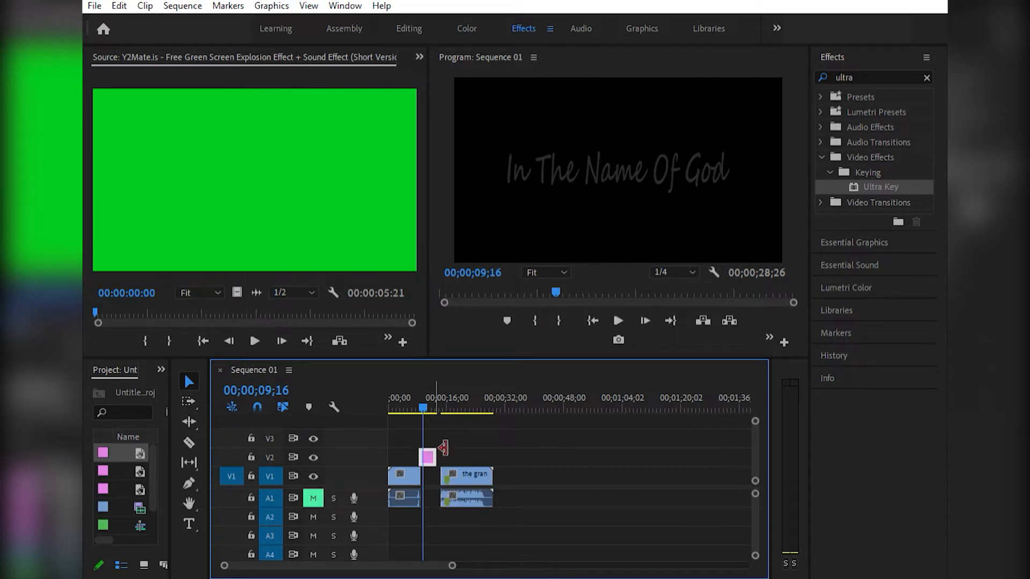
{"action": "left_click", "coordinate": [419, 400]}
{"action": "left_click_drag", "start_coordinate": [421, 390], "coordinate": [417, 391]}
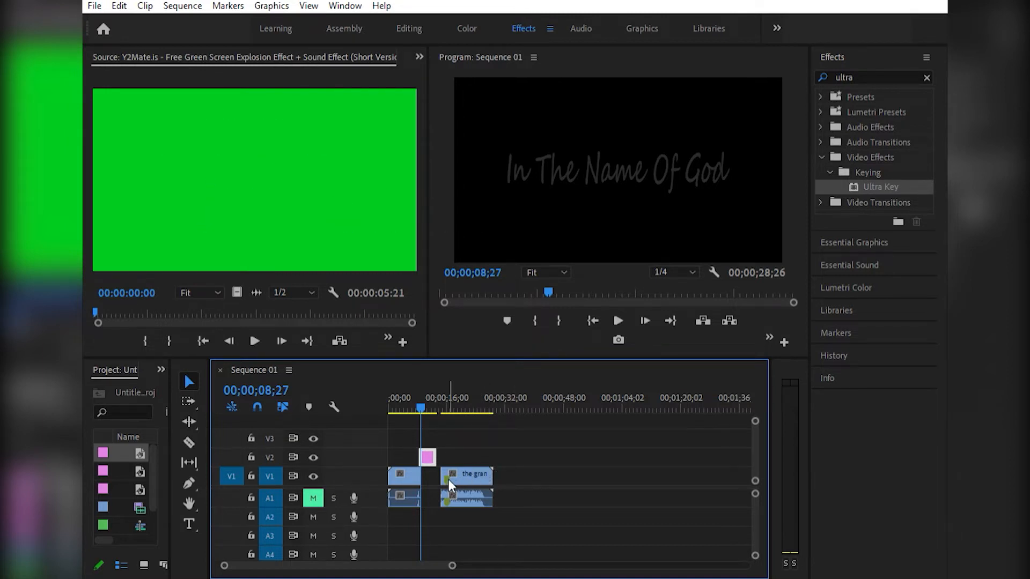
{"action": "left_click", "coordinate": [424, 392]}
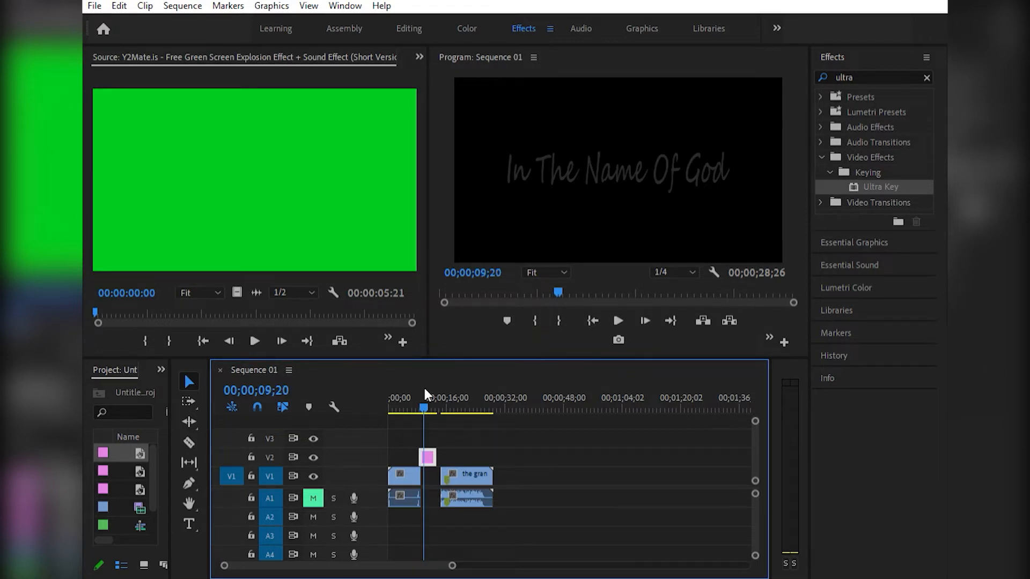
Step: Place the green-screen explosion clip on the V3 track above the still image and play it back
{"action": "left_click_drag", "start_coordinate": [134, 503], "coordinate": [423, 431]}
{"action": "left_click", "coordinate": [419, 390]}
{"action": "key", "text": "space"}
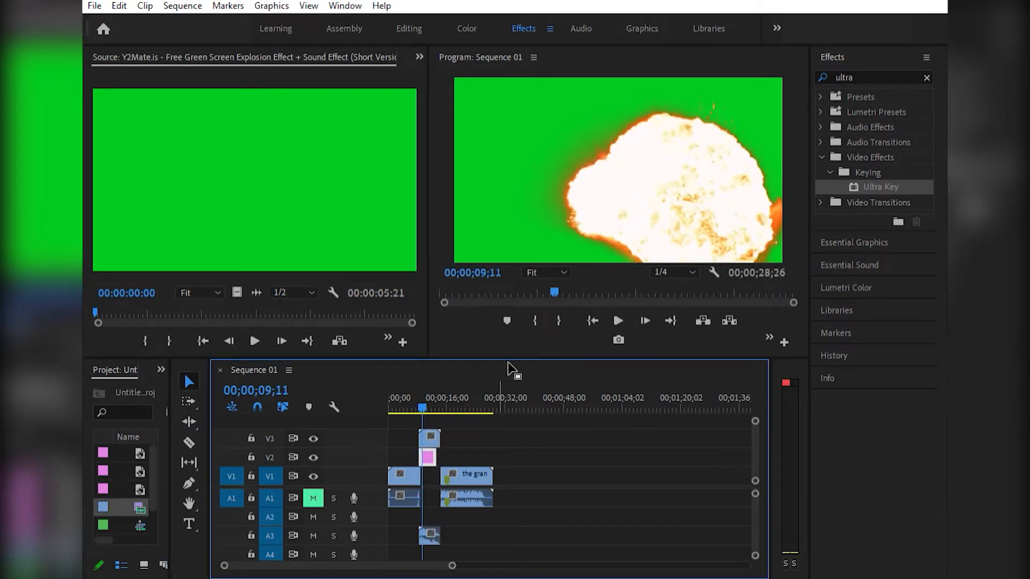
{"action": "key", "text": "space"}
{"action": "key", "text": "space"}
Step: Set the explosion clip's horizontal position to 804 and its scale to 173
{"action": "left_click", "coordinate": [436, 437]}
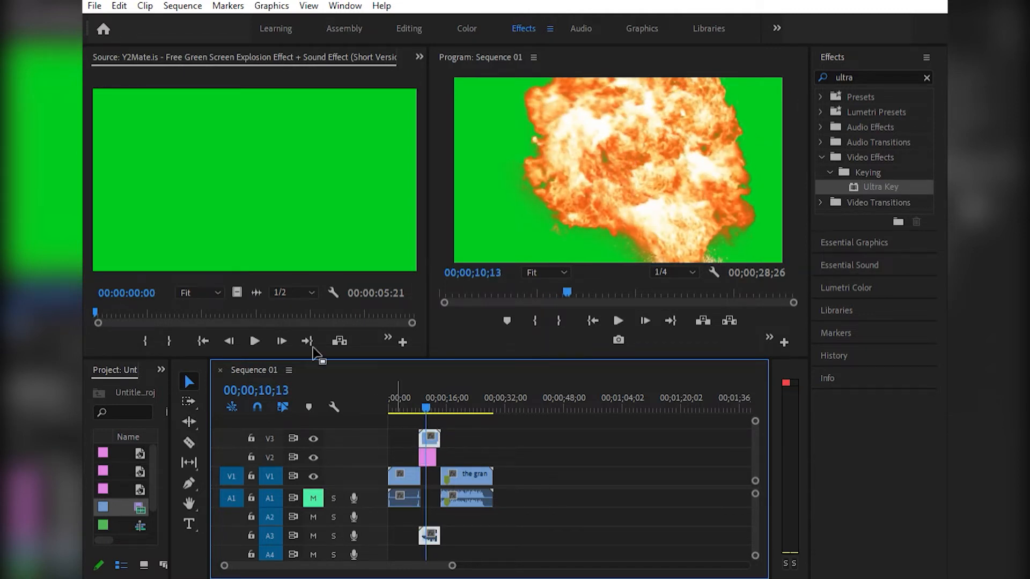
{"action": "left_click", "coordinate": [419, 42]}
{"action": "left_click", "coordinate": [482, 90]}
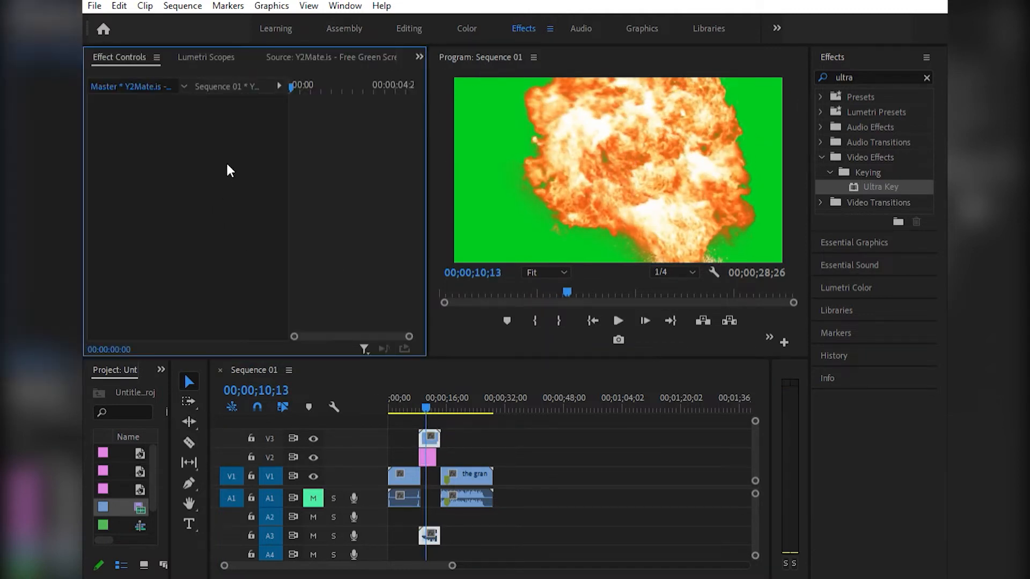
{"action": "left_click", "coordinate": [429, 436]}
{"action": "left_click_drag", "start_coordinate": [194, 150], "coordinate": [116, 134]}
{"action": "left_click_drag", "start_coordinate": [198, 150], "coordinate": [212, 150]}
Step: Play back the enlarged explosion to check how much of the frame it covers
{"action": "key", "text": "space"}
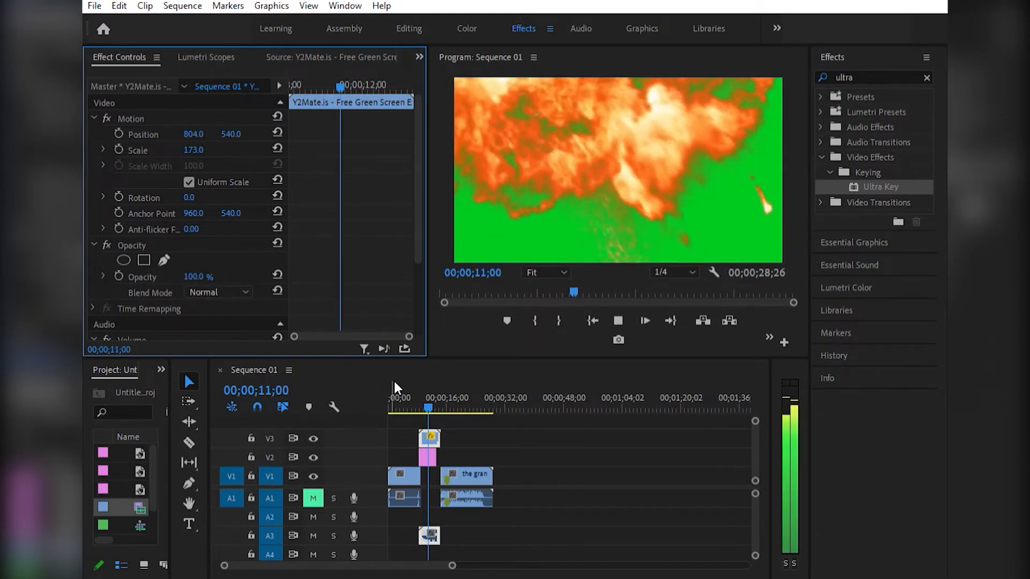
{"action": "left_click", "coordinate": [423, 389]}
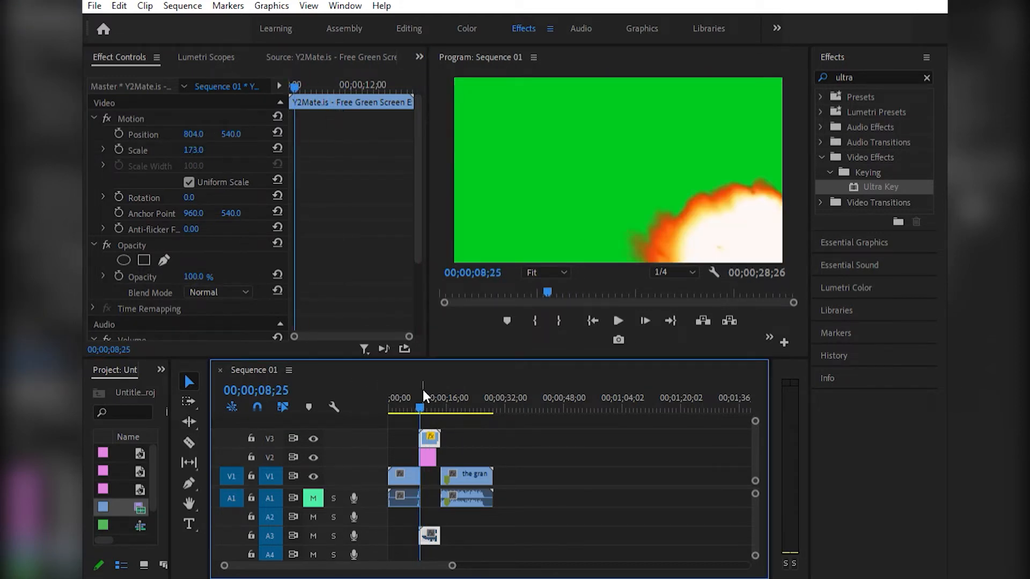
{"action": "key", "text": "space"}
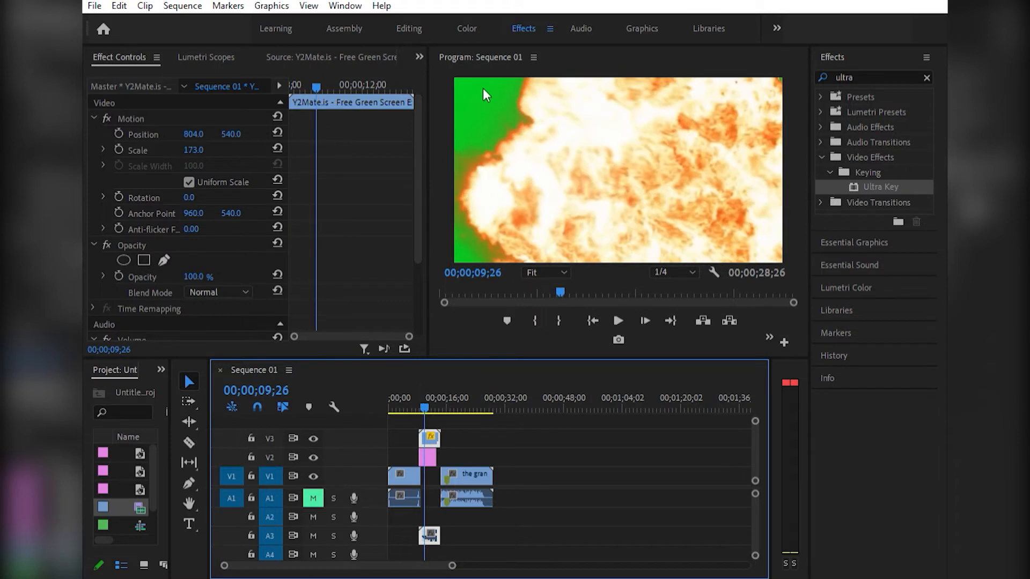
Step: Apply the Ultra Key effect to the explosion clip and sample the green background as its key color
{"action": "left_click", "coordinate": [421, 401]}
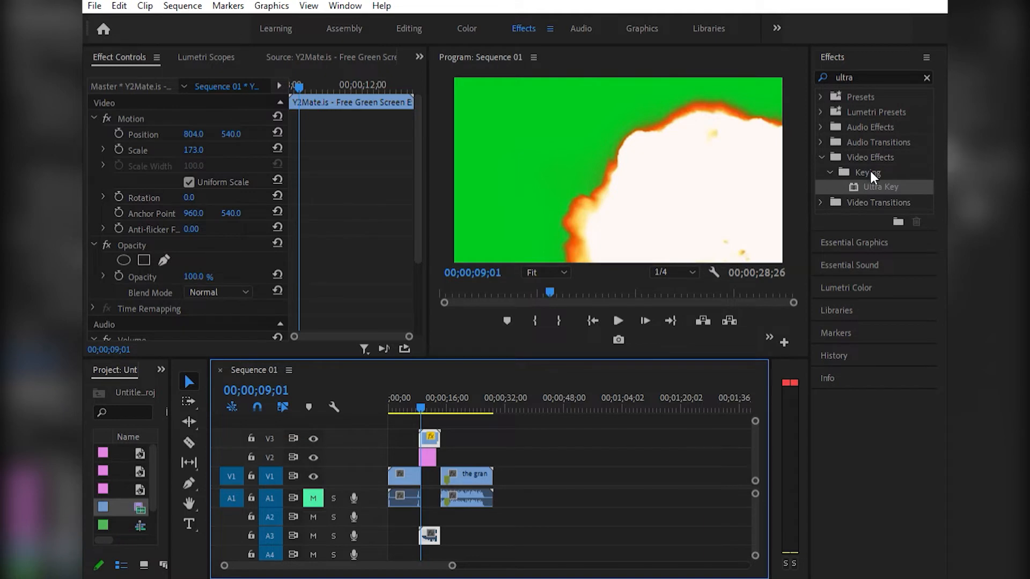
{"action": "left_click_drag", "start_coordinate": [874, 187], "coordinate": [429, 429]}
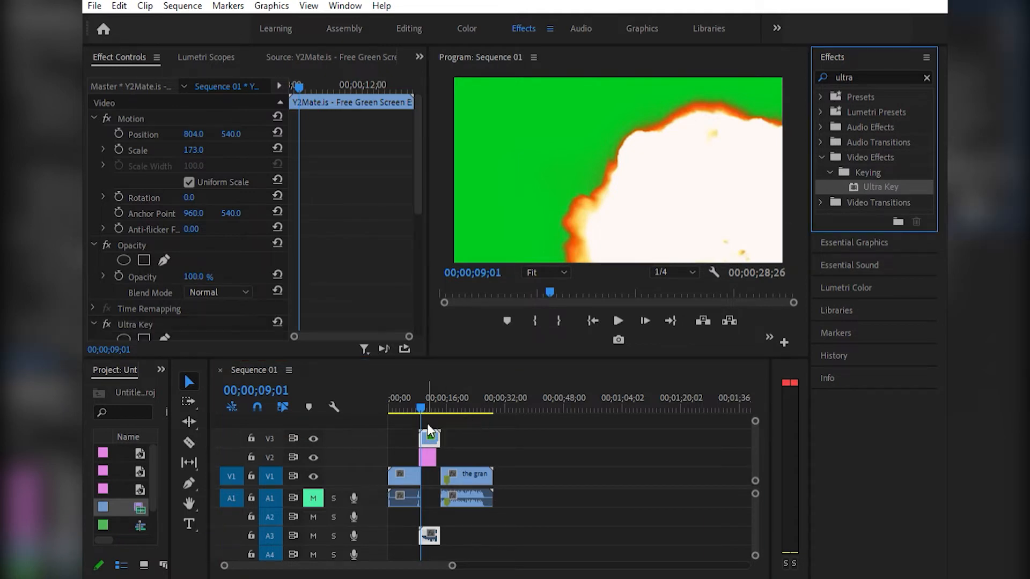
{"action": "left_click_drag", "start_coordinate": [417, 134], "coordinate": [420, 253]}
{"action": "left_click", "coordinate": [209, 142]}
{"action": "left_click", "coordinate": [535, 131]}
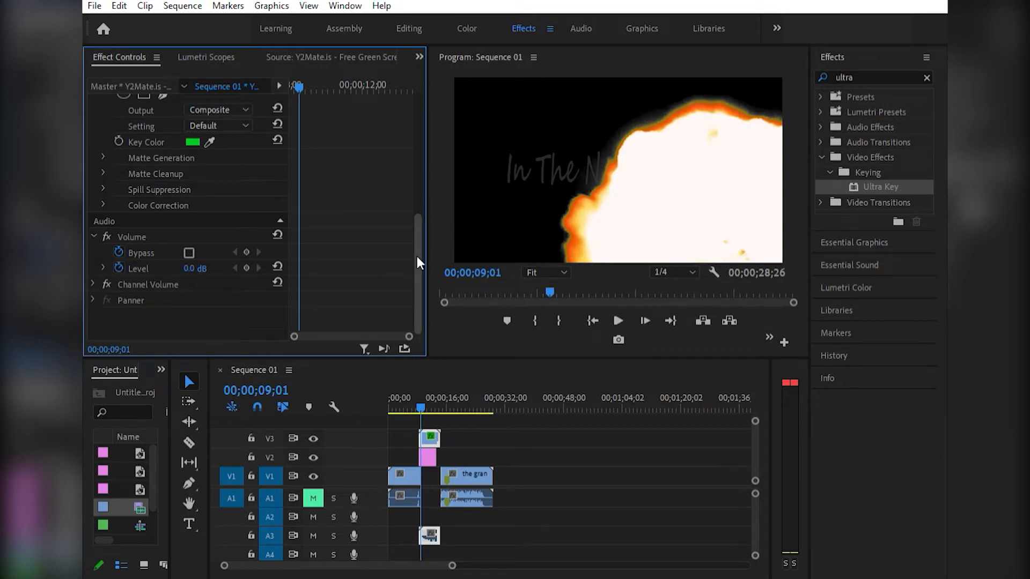
Step: Add a marker at 00;00;10;21 and set the Ultra Key matte generation to Transparency 72, Shadow 0 and Tolerance 100
{"action": "scroll", "coordinate": [417, 255], "scroll_direction": "up", "scroll_amount": 1}
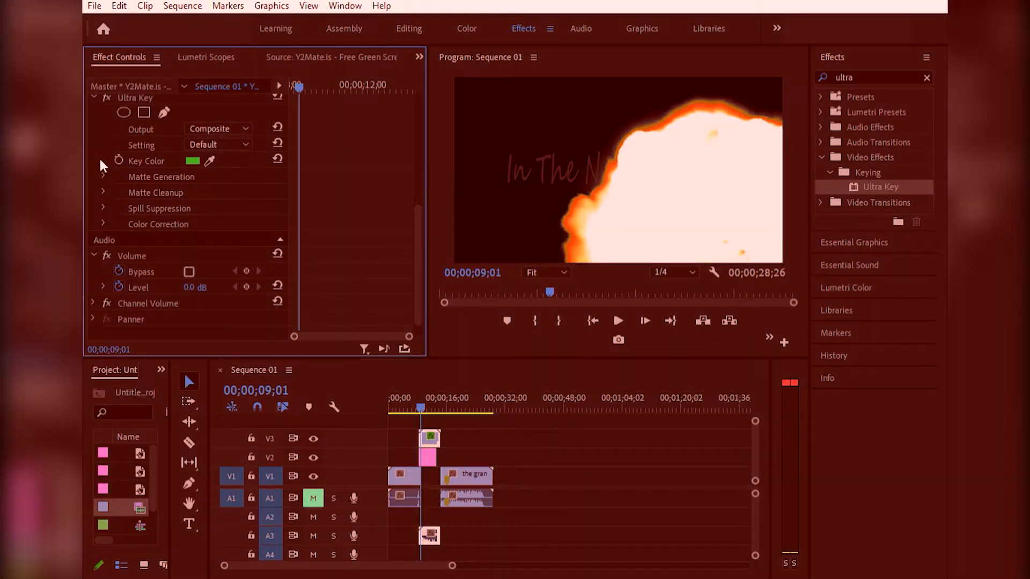
{"action": "left_click", "coordinate": [104, 175]}
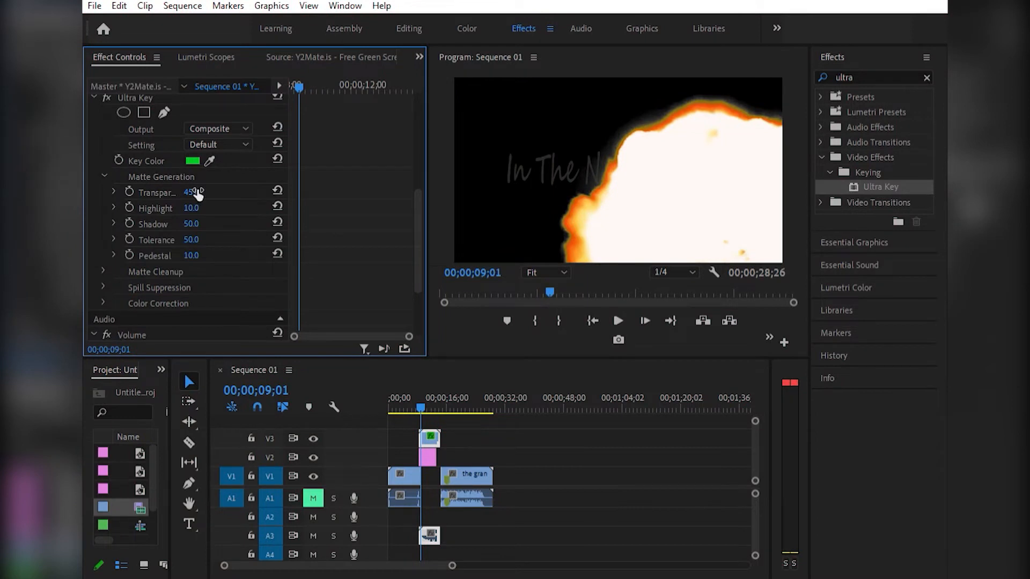
{"action": "left_click_drag", "start_coordinate": [417, 390], "coordinate": [424, 392]}
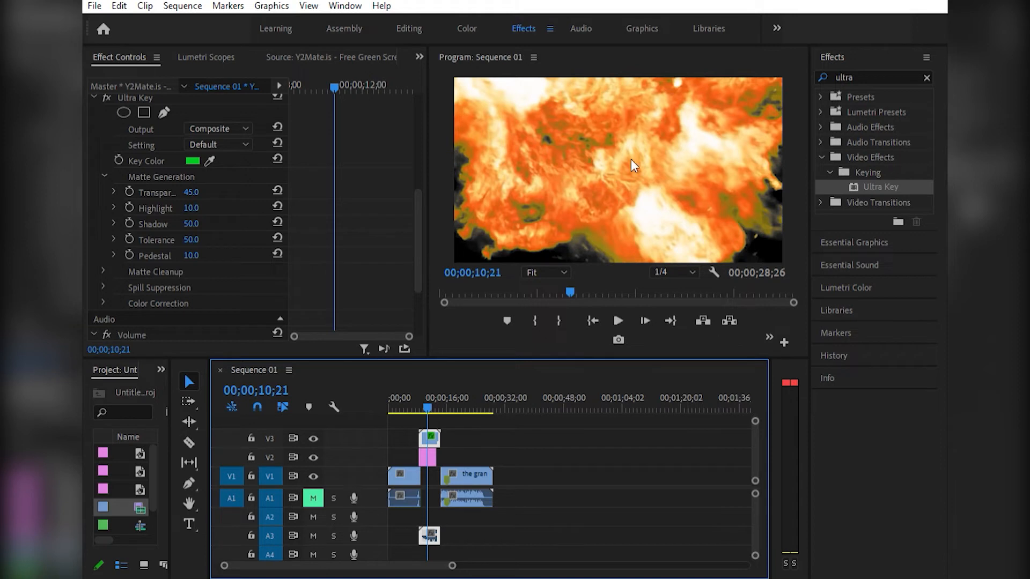
{"action": "left_click", "coordinate": [497, 156]}
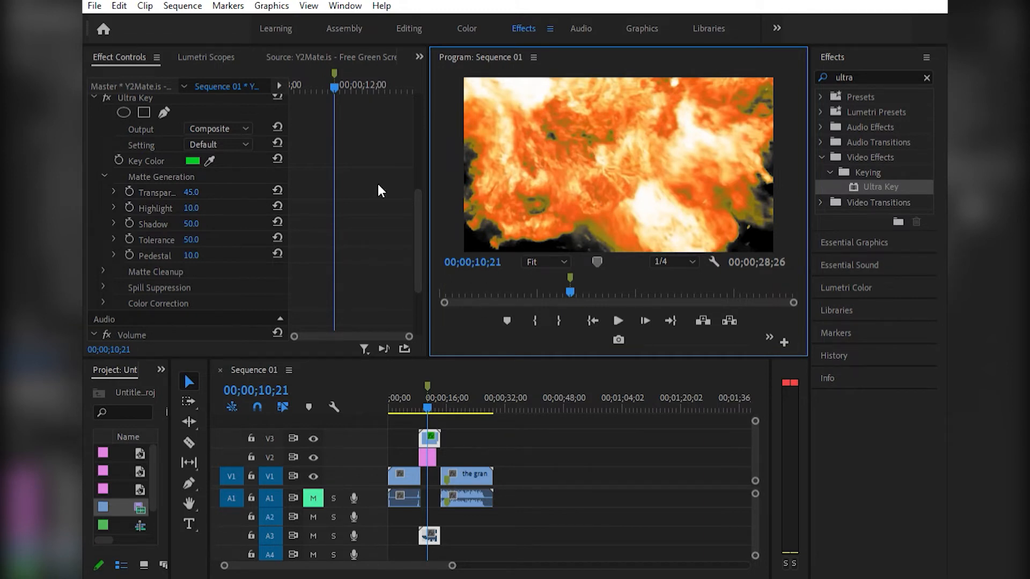
{"action": "left_click_drag", "start_coordinate": [194, 223], "coordinate": [167, 223]}
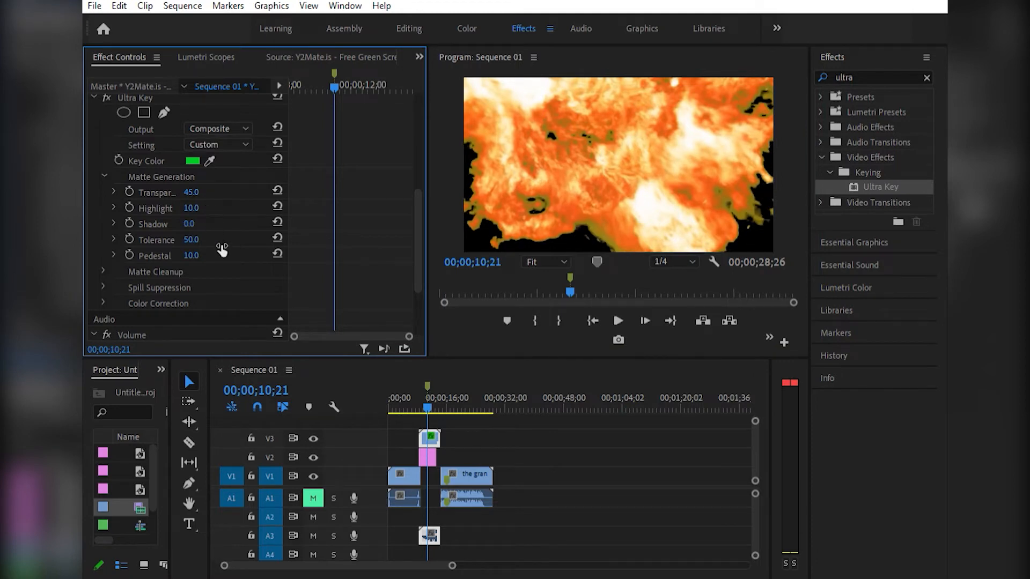
{"action": "left_click_drag", "start_coordinate": [191, 192], "coordinate": [221, 192]}
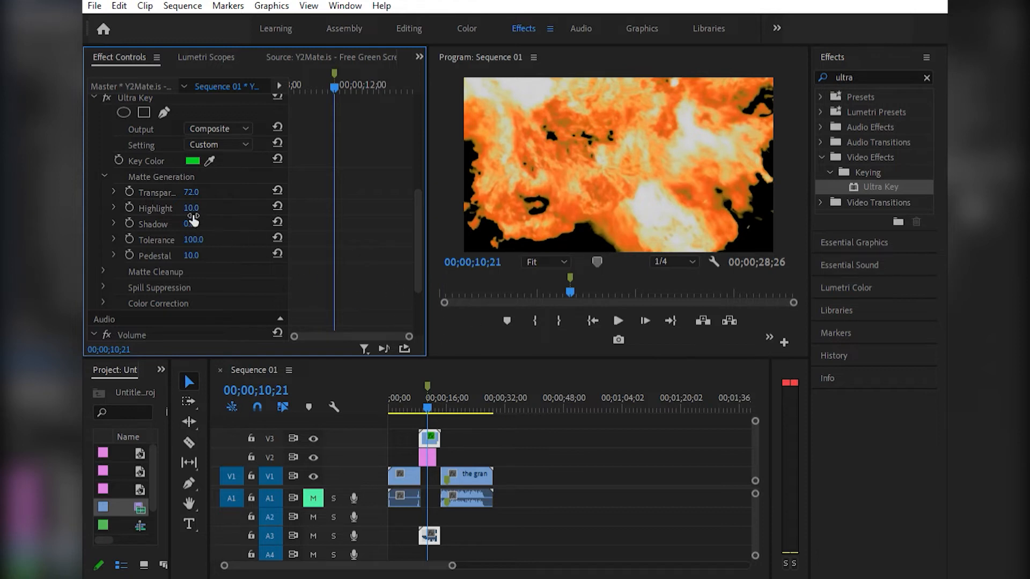
Step: Play back the keyed explosion twice over the still image to check the result
{"action": "left_click", "coordinate": [422, 398]}
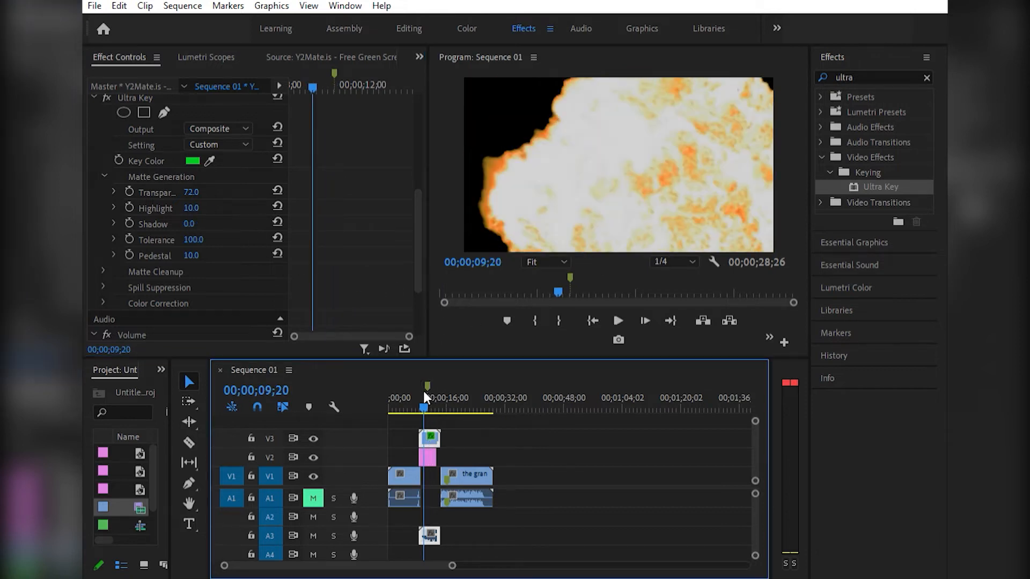
{"action": "key", "text": "space"}
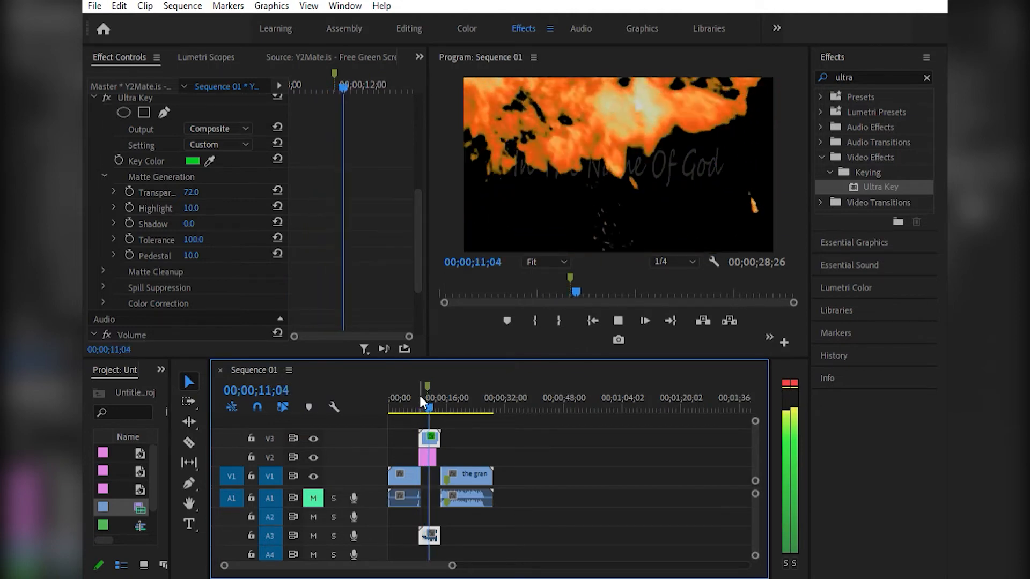
{"action": "key", "text": "space"}
{"action": "left_click_drag", "start_coordinate": [429, 385], "coordinate": [419, 397]}
{"action": "key", "text": "space"}
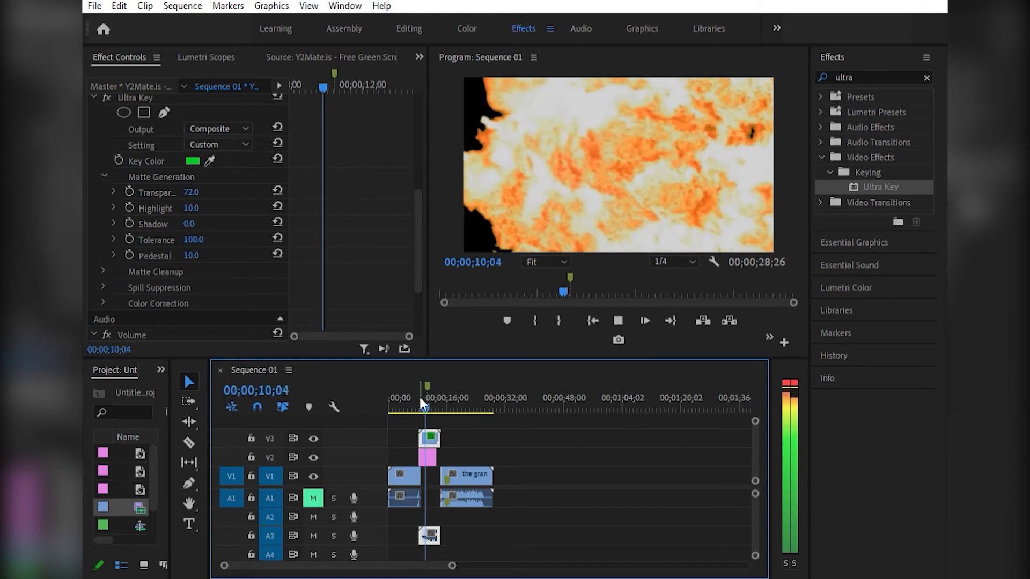
{"action": "key", "text": "space"}
Step: Cut the still image on V2 at 00;00;10;11 and delete the part after the cut
{"action": "key", "text": "Right"}
{"action": "key", "text": "Right"}
{"action": "key", "text": "Right"}
{"action": "key", "text": "Right"}
{"action": "key", "text": "Right"}
{"action": "key", "text": "Right"}
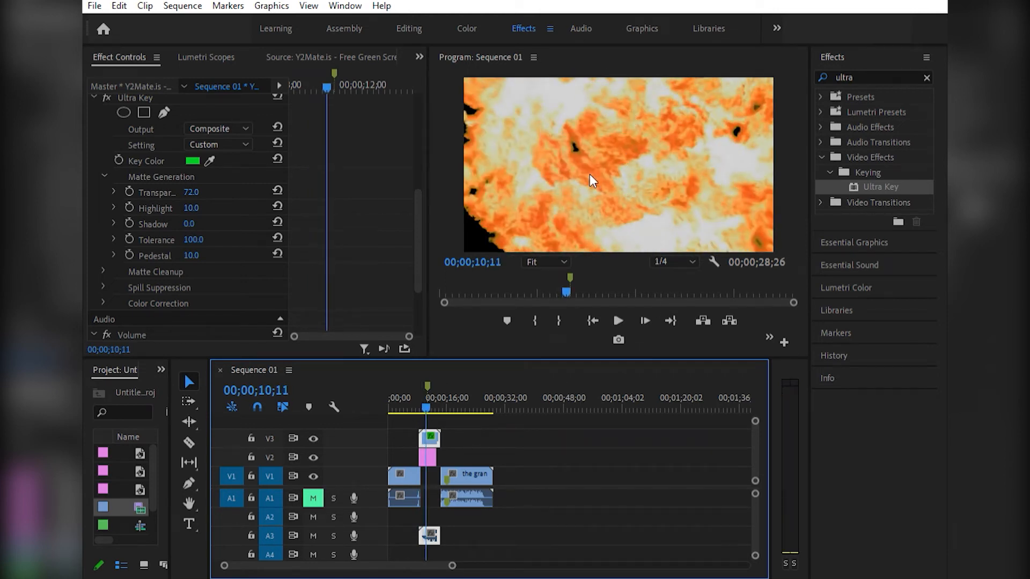
{"action": "left_click", "coordinate": [433, 445]}
{"action": "key", "text": "Delete"}
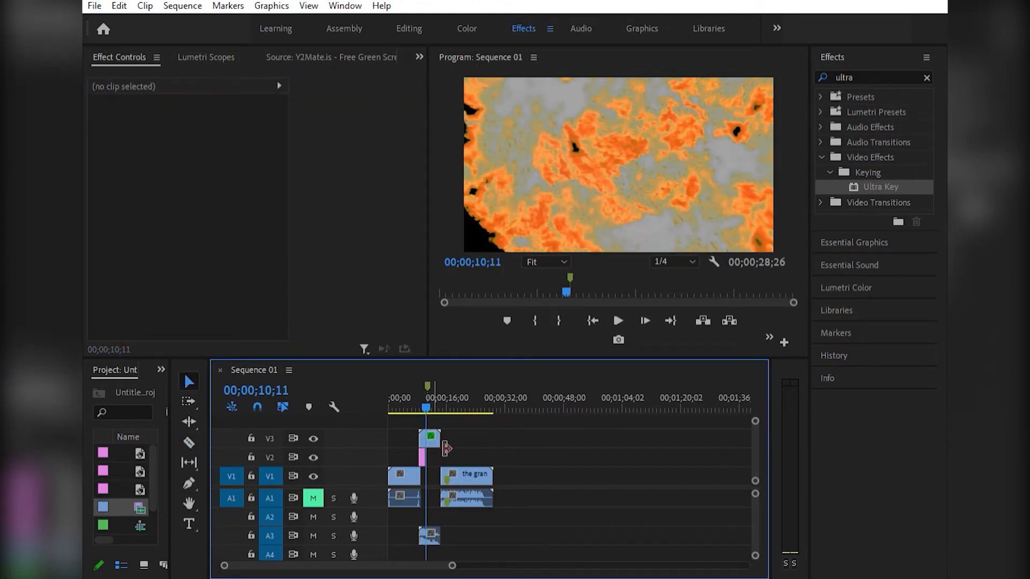
Step: Export the second intro part's first frame at 00;00;14;17 as a still image and place it on V2 after the first still
{"action": "left_click", "coordinate": [454, 464]}
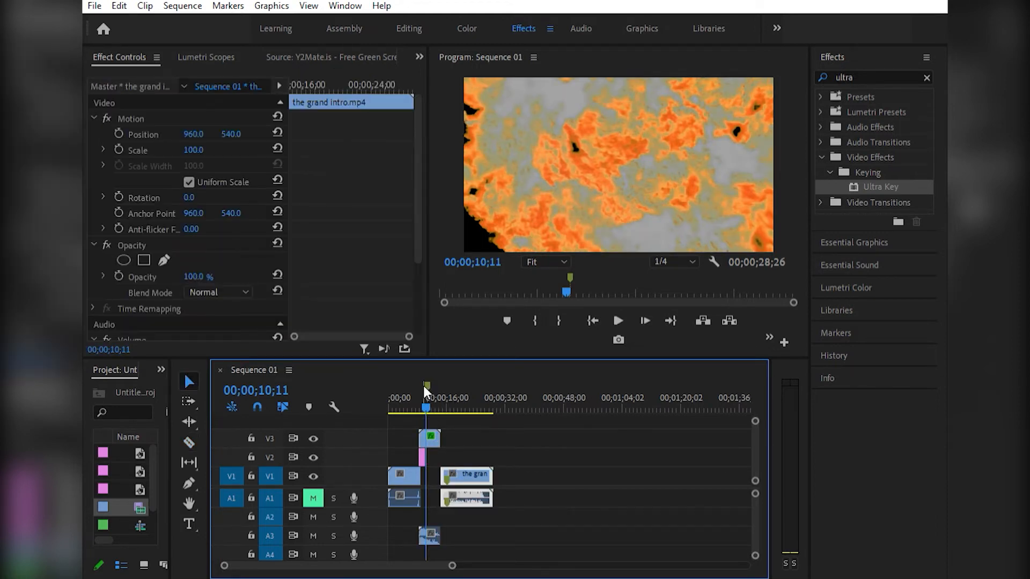
{"action": "left_click", "coordinate": [438, 390]}
{"action": "left_click_drag", "start_coordinate": [437, 388], "coordinate": [442, 391]}
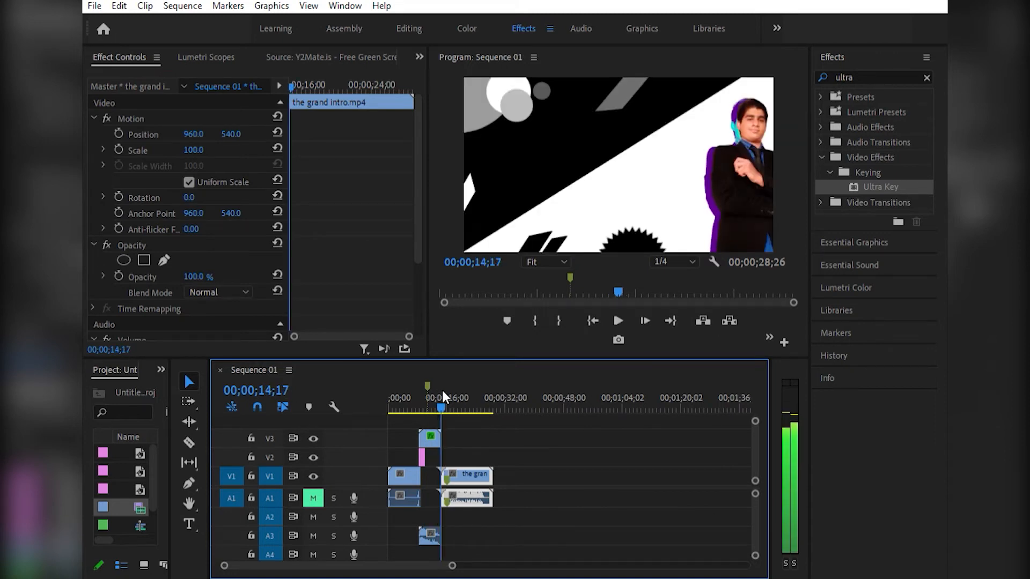
{"action": "left_click", "coordinate": [618, 338]}
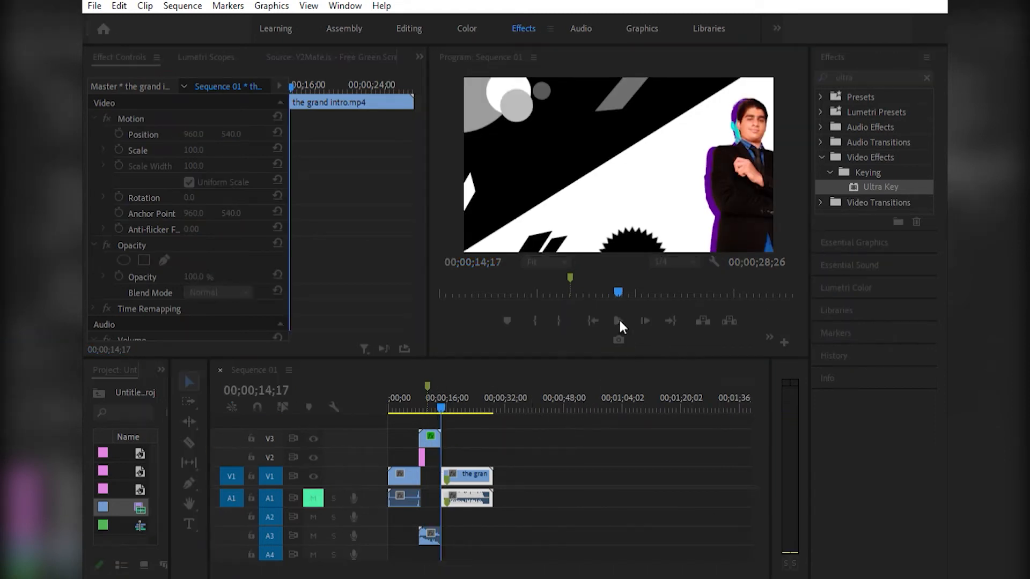
{"action": "key", "text": "Return"}
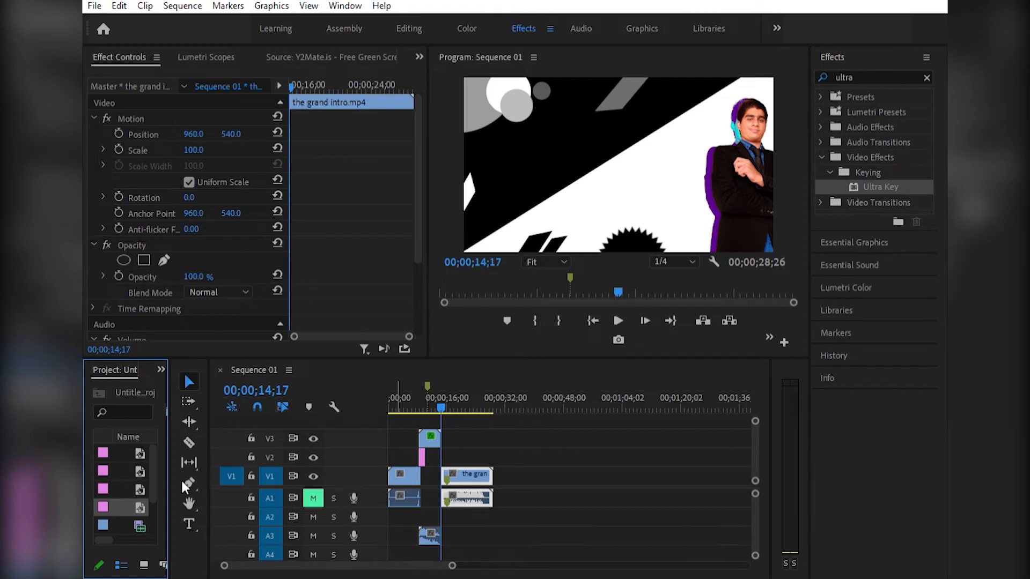
{"action": "left_click_drag", "start_coordinate": [140, 506], "coordinate": [429, 451]}
Step: Play back the explosion between the two stills on V2 several times to check the transition
{"action": "left_click", "coordinate": [423, 400]}
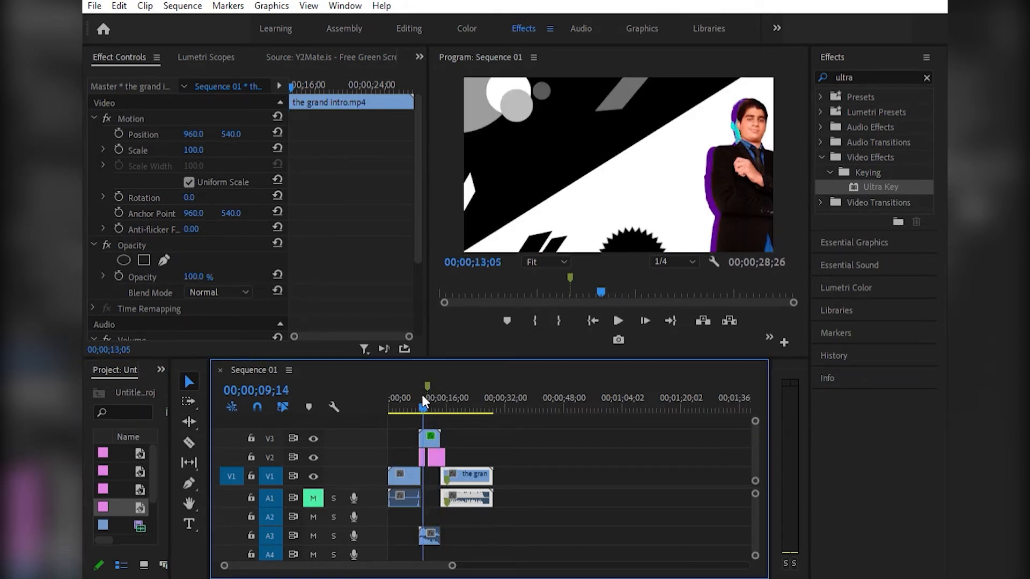
{"action": "key", "text": "space"}
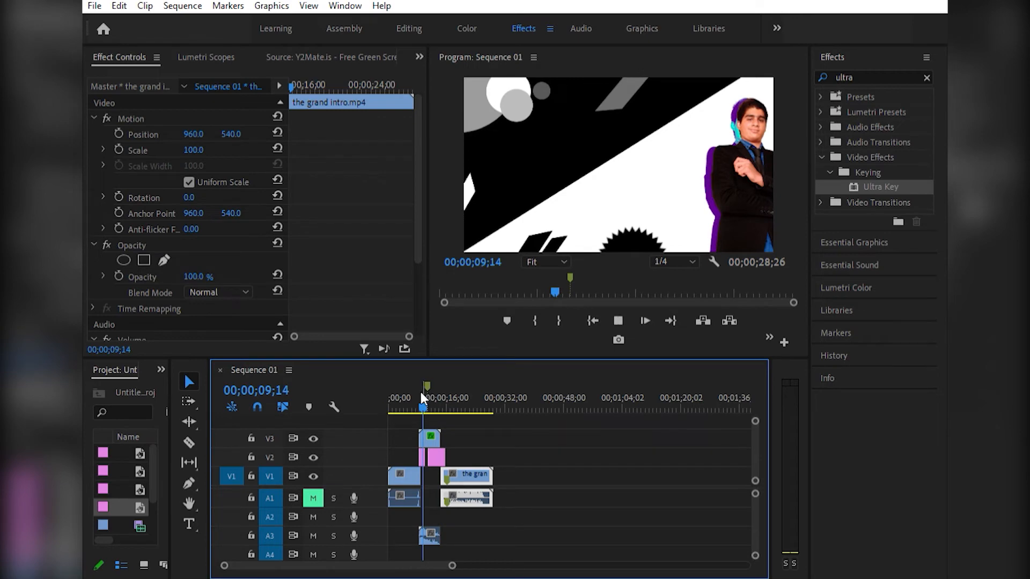
{"action": "left_click", "coordinate": [418, 397]}
{"action": "key", "text": "space"}
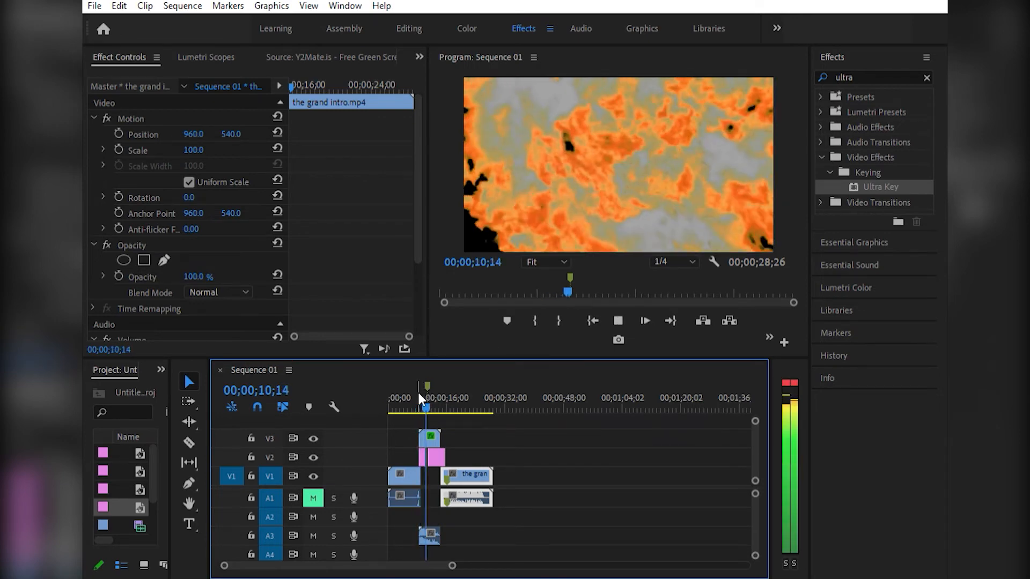
{"action": "key", "text": "space"}
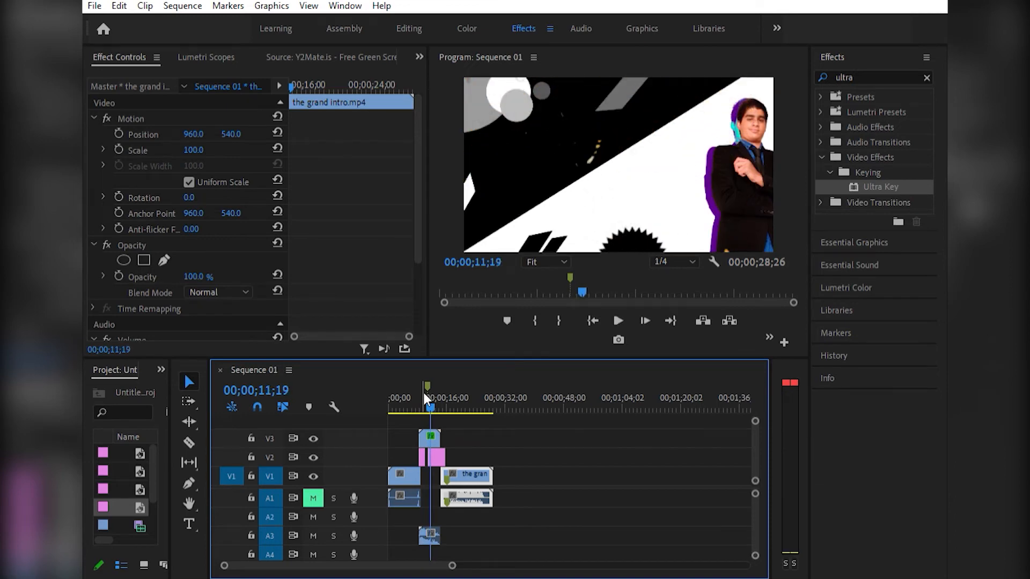
{"action": "left_click", "coordinate": [420, 397]}
{"action": "key", "text": "space"}
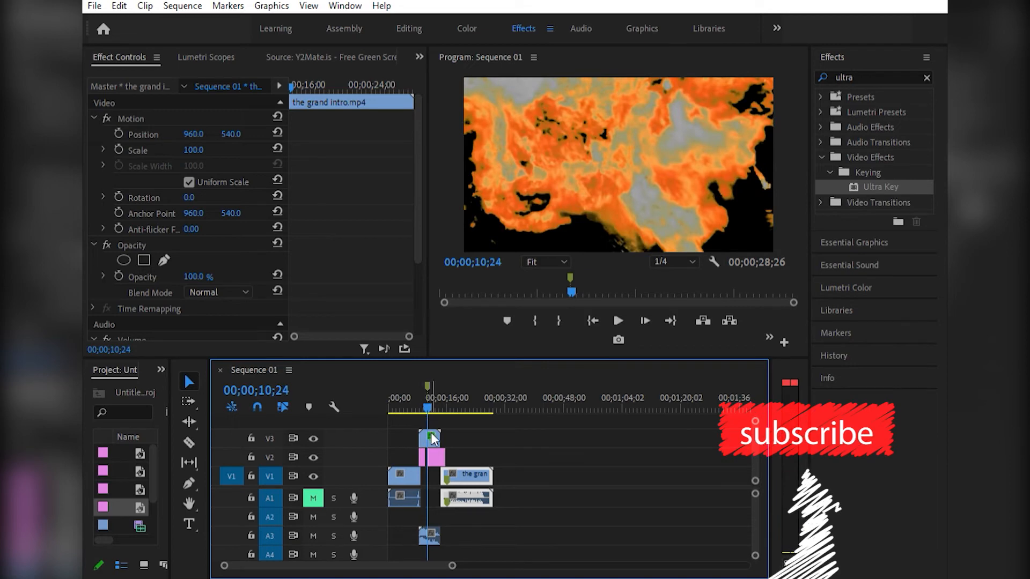
Step: Move the second still on V2 back against the first still and play the transition through the explosion
{"action": "left_click", "coordinate": [433, 450]}
{"action": "left_click_drag", "start_coordinate": [429, 397], "coordinate": [418, 385]}
{"action": "key", "text": "space"}
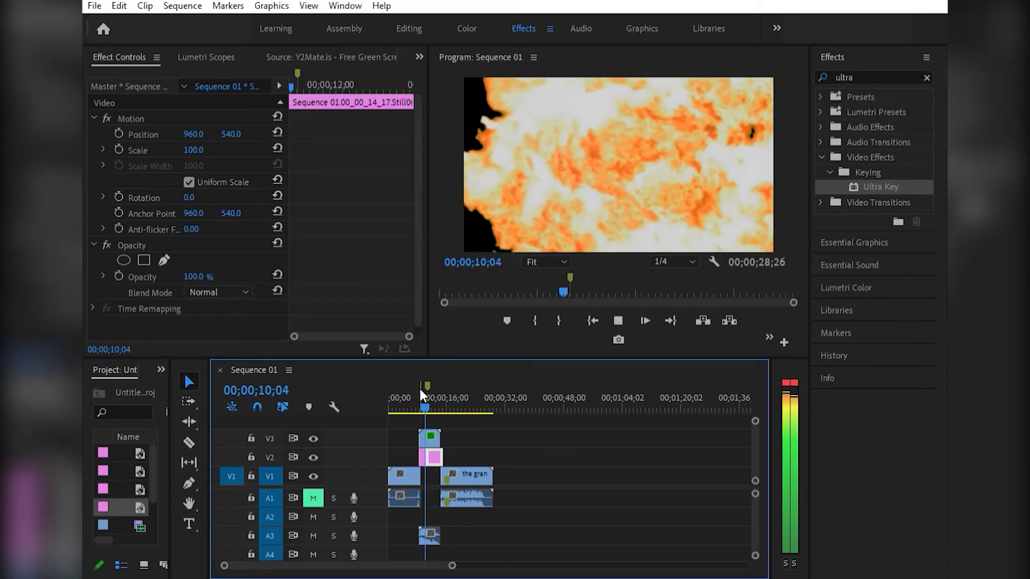
{"action": "key", "text": "space"}
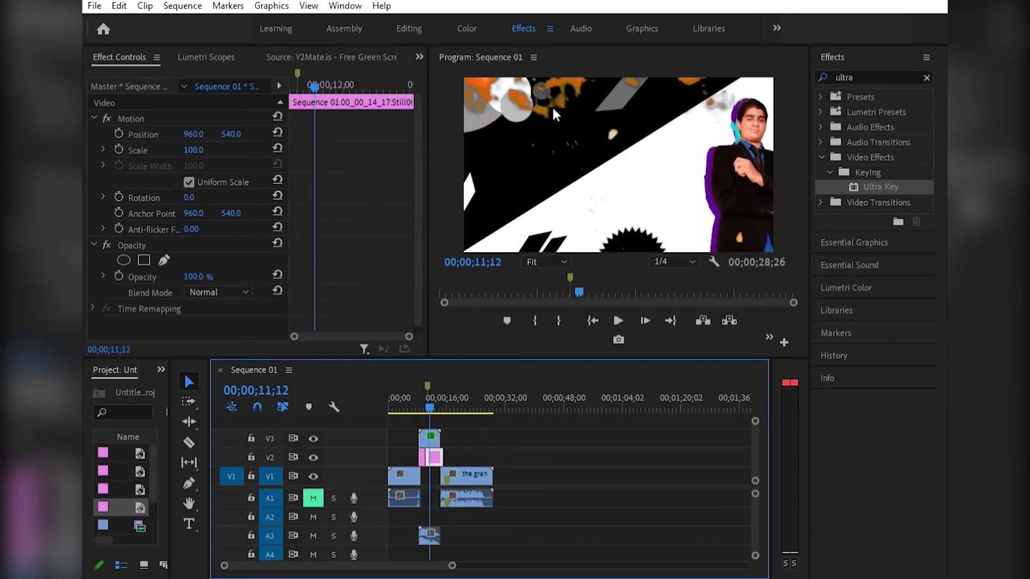
Step: Set the Ultra Key matte generation Transparency of the explosion clip on V3 to 62
{"action": "left_click", "coordinate": [416, 130]}
{"action": "scroll", "coordinate": [417, 134], "scroll_direction": "down", "scroll_amount": 1}
{"action": "scroll", "coordinate": [241, 190], "scroll_direction": "up", "scroll_amount": 1}
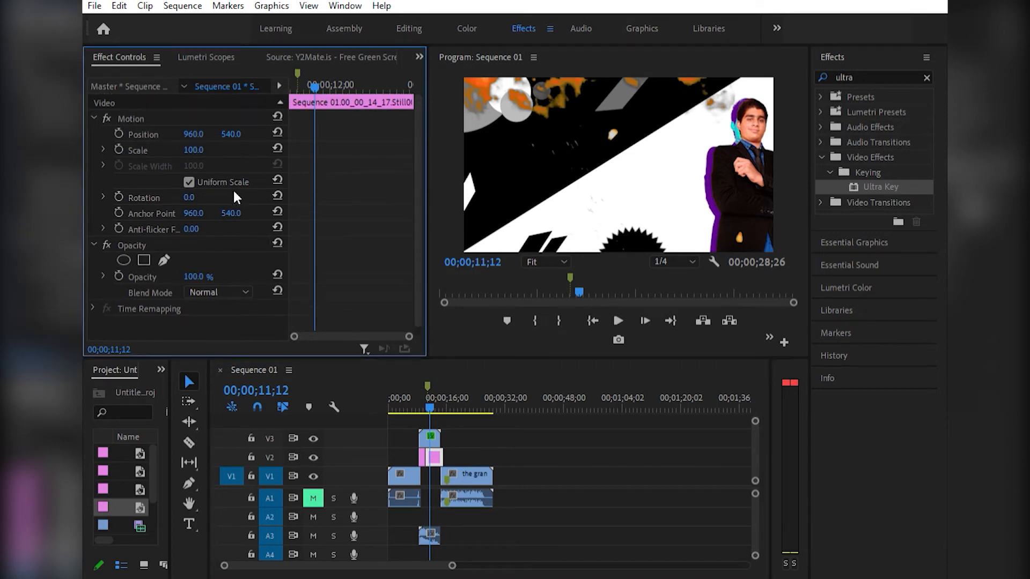
{"action": "left_click", "coordinate": [429, 433]}
{"action": "left_click_drag", "start_coordinate": [417, 124], "coordinate": [414, 212]}
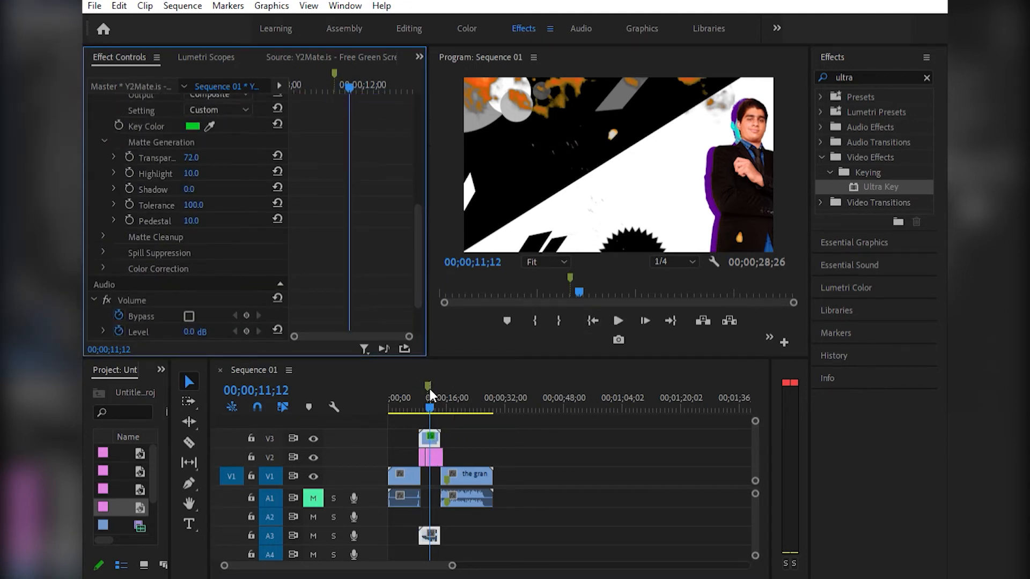
{"action": "left_click_drag", "start_coordinate": [429, 393], "coordinate": [425, 396]}
{"action": "left_click_drag", "start_coordinate": [201, 152], "coordinate": [348, 353]}
Step: Play back the keyed explosion over both stills to check the reduced transparency
{"action": "left_click", "coordinate": [424, 389]}
{"action": "key", "text": "space"}
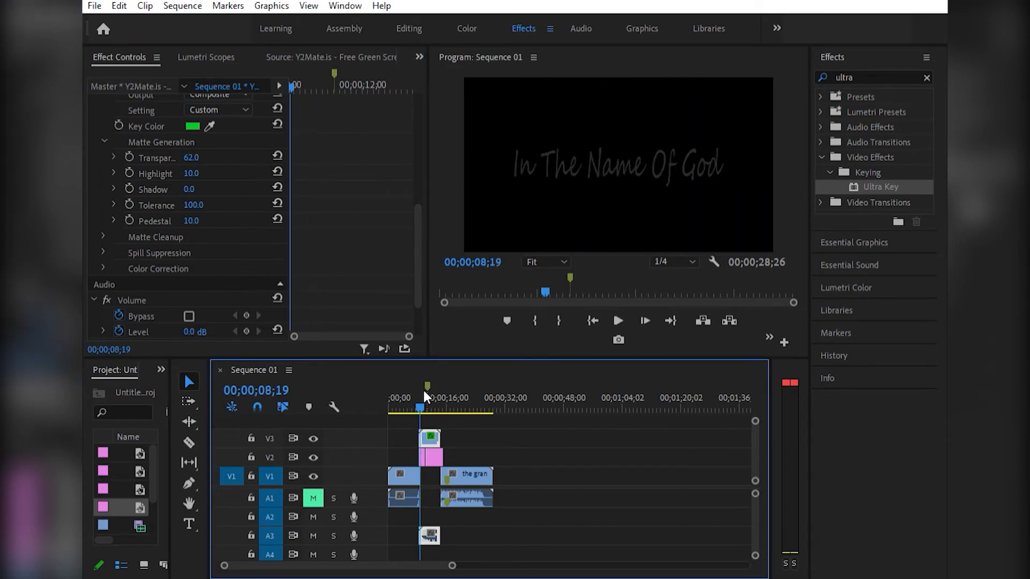
{"action": "left_click", "coordinate": [423, 390]}
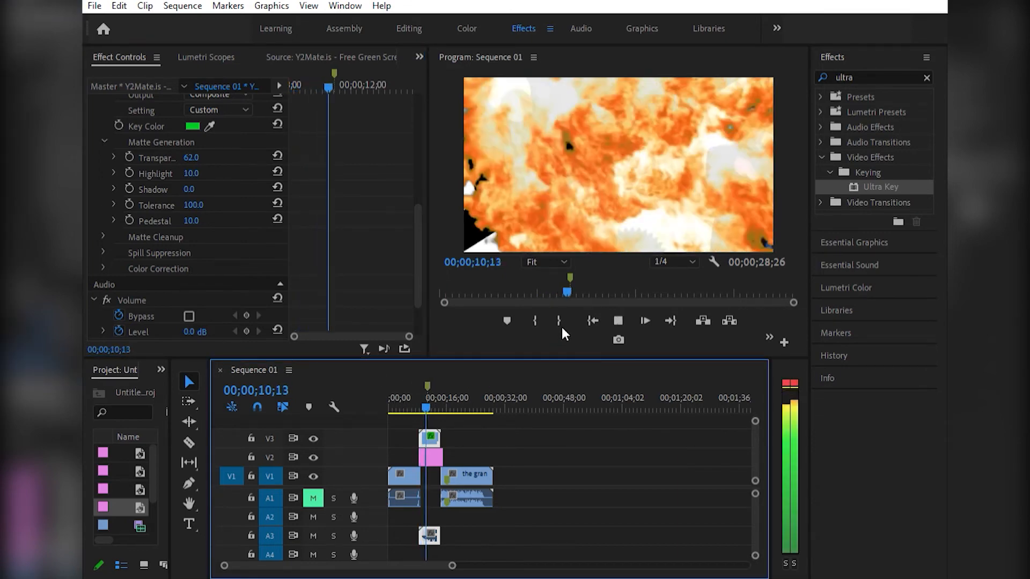
{"action": "key", "text": "space"}
{"action": "left_click_drag", "start_coordinate": [427, 388], "coordinate": [423, 392]}
{"action": "key", "text": "space"}
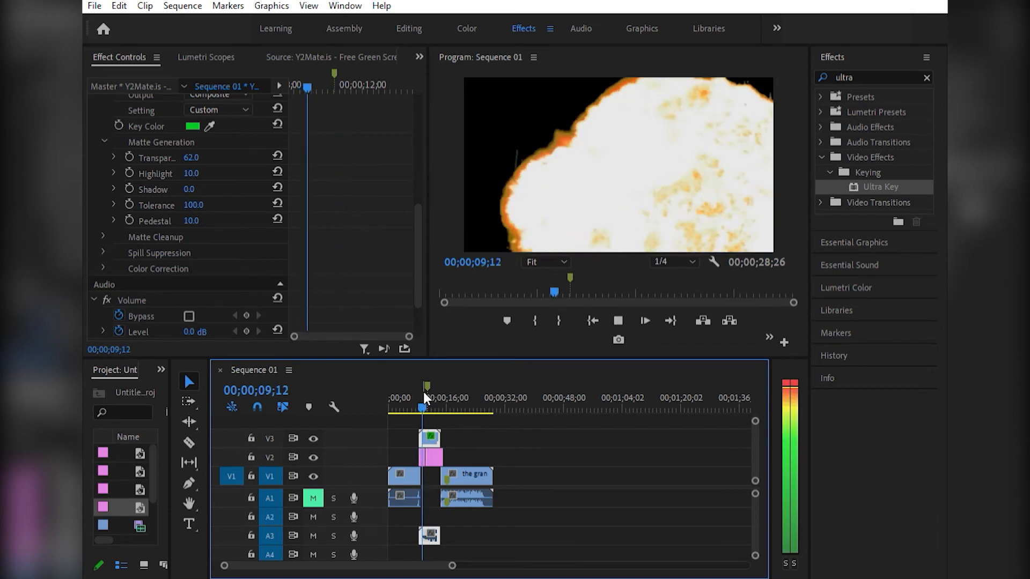
{"action": "key", "text": "space"}
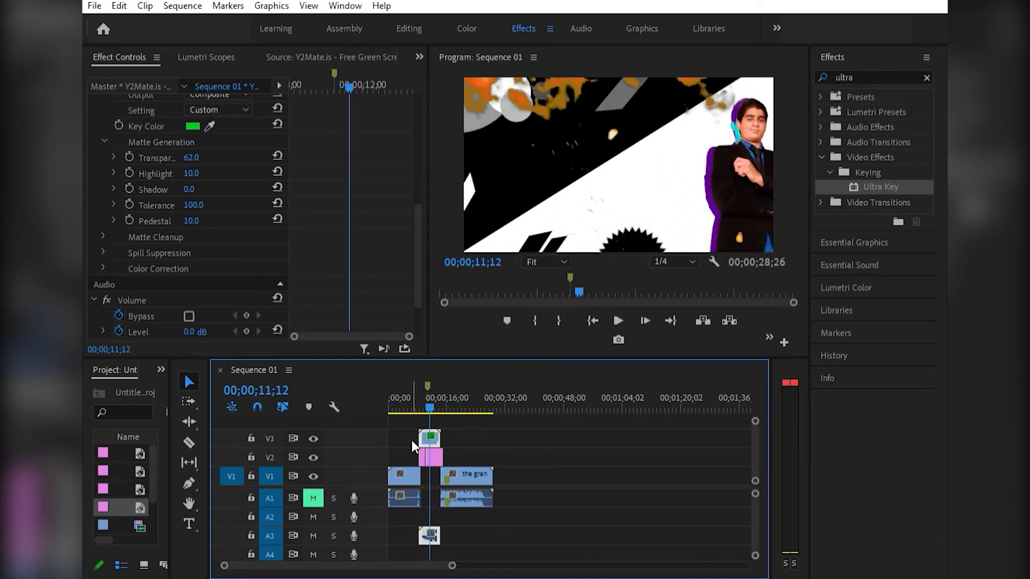
Step: Try shortening the end of the first still on V2 with the second still pulled back against it, and play the result
{"action": "scroll", "coordinate": [450, 556], "scroll_direction": "up", "scroll_amount": 5}
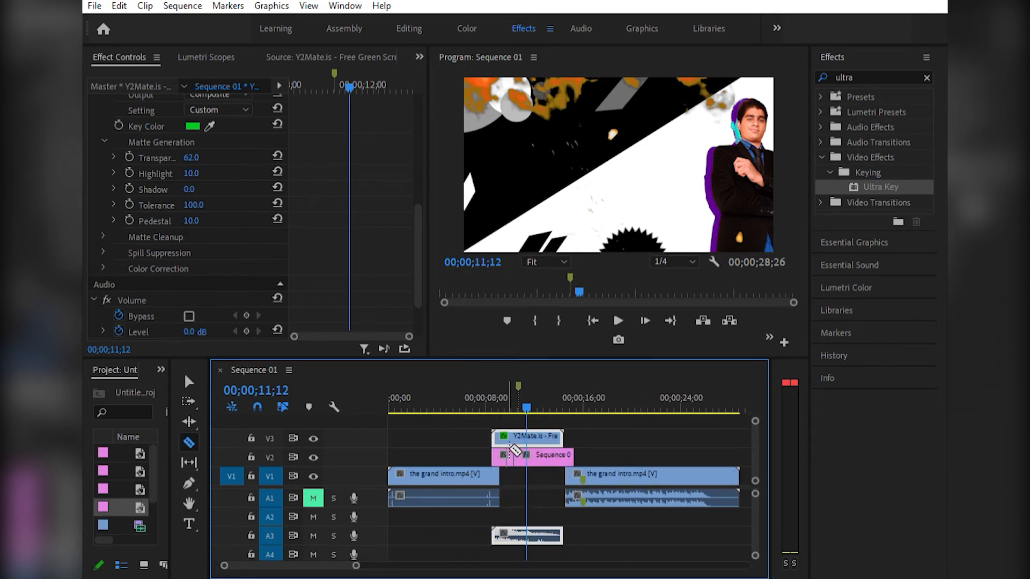
{"action": "left_click", "coordinate": [506, 444]}
{"action": "left_click", "coordinate": [508, 455]}
{"action": "mouse_move", "coordinate": [508, 455]}
{"action": "left_mouse_down"}
{"action": "mouse_move", "coordinate": [520, 445]}
{"action": "mouse_move", "coordinate": [512, 453]}
{"action": "left_mouse_up"}
{"action": "left_click_drag", "start_coordinate": [519, 408], "coordinate": [502, 404]}
{"action": "key", "text": "space"}
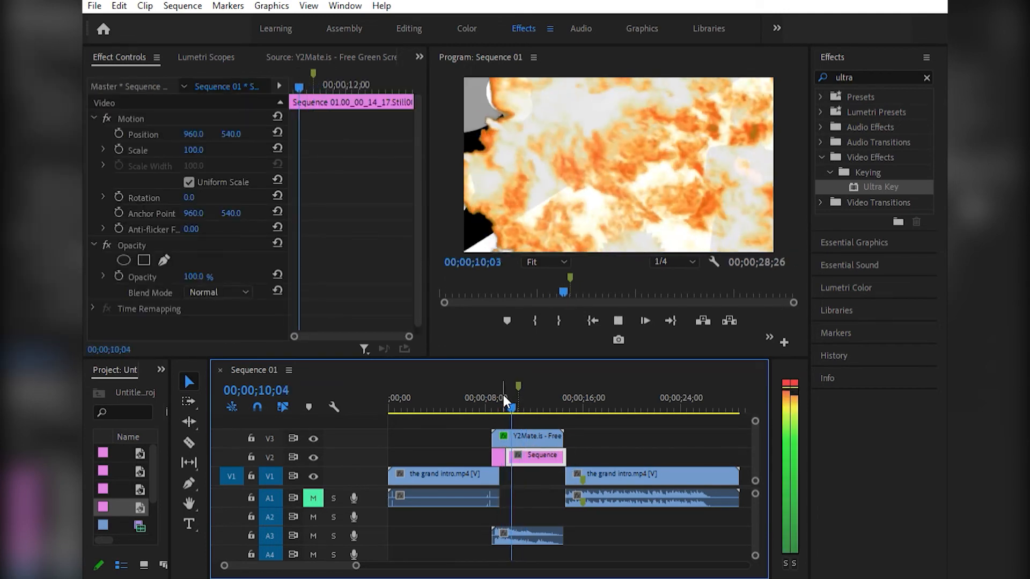
{"action": "key", "text": "space"}
Step: Set the explosion clip's Ultra Key Transparency to 52 and play back the transition
{"action": "left_click", "coordinate": [422, 156]}
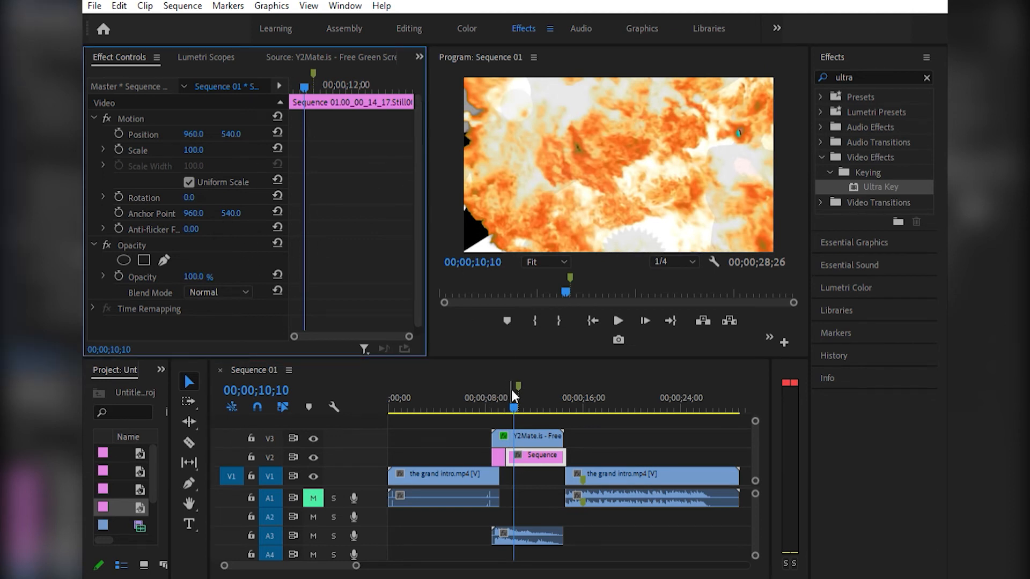
{"action": "left_click", "coordinate": [523, 437]}
{"action": "left_click_drag", "start_coordinate": [418, 123], "coordinate": [411, 221]}
{"action": "left_click_drag", "start_coordinate": [191, 184], "coordinate": [189, 184]}
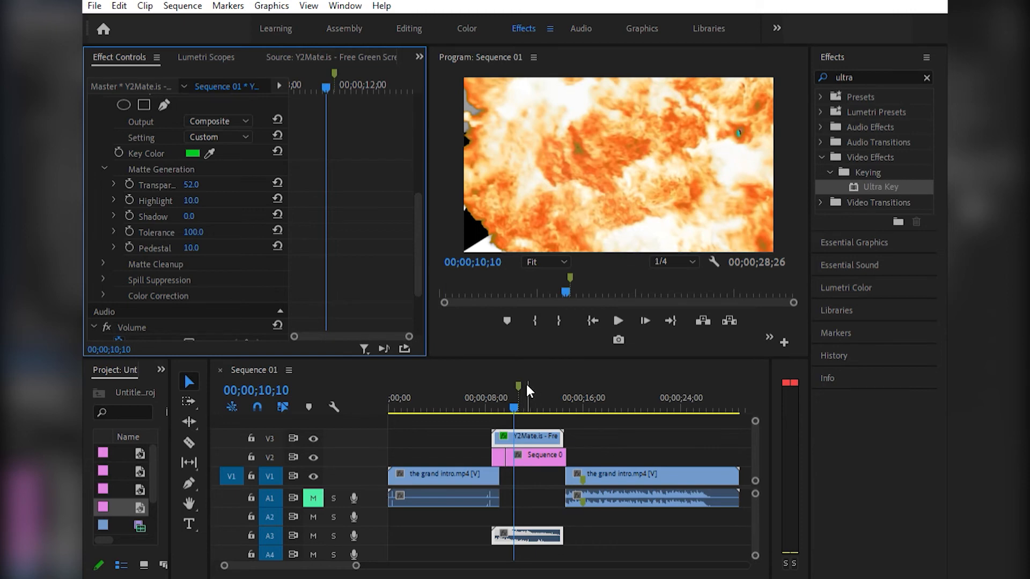
{"action": "left_click", "coordinate": [500, 398]}
{"action": "key", "text": "space"}
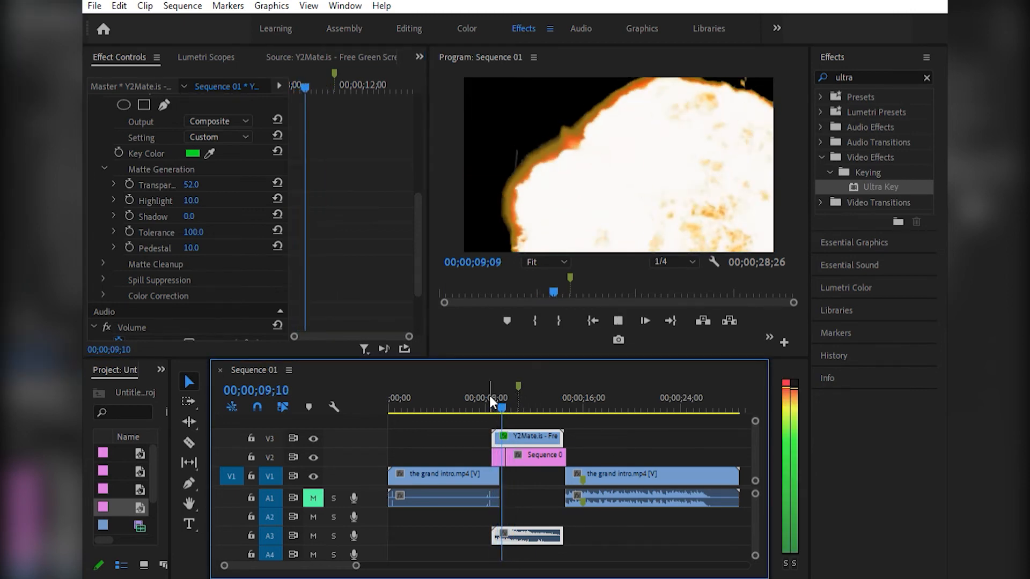
{"action": "key", "text": "space"}
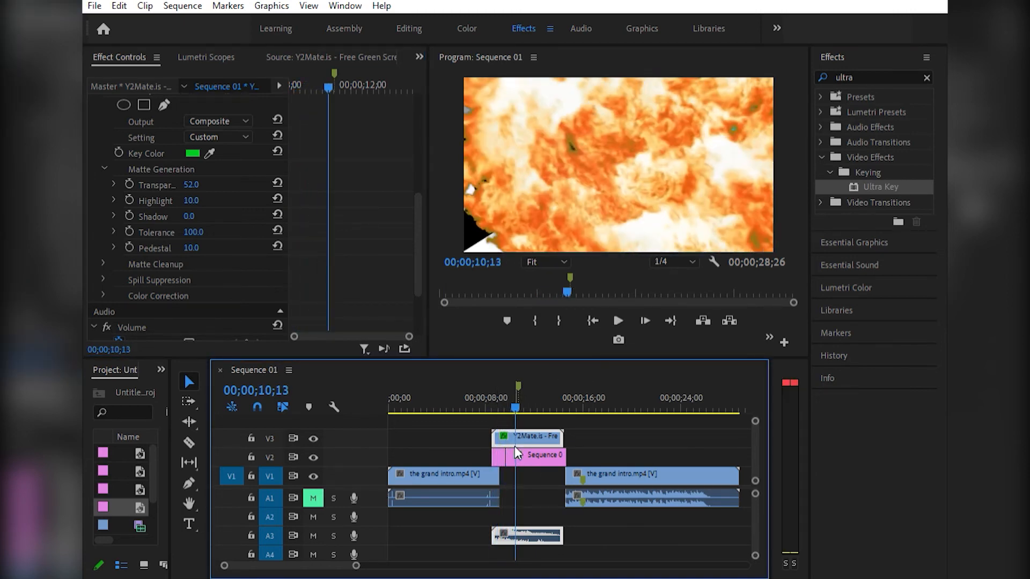
Step: Restore the earlier lengths and positions of the two stills on V2 and play back the transition
{"action": "mouse_move", "coordinate": [524, 450]}
{"action": "left_mouse_down"}
{"action": "mouse_move", "coordinate": [532, 449]}
{"action": "mouse_move", "coordinate": [514, 454]}
{"action": "left_mouse_up"}
{"action": "left_click", "coordinate": [510, 396]}
{"action": "left_click", "coordinate": [494, 397]}
{"action": "key", "text": "space"}
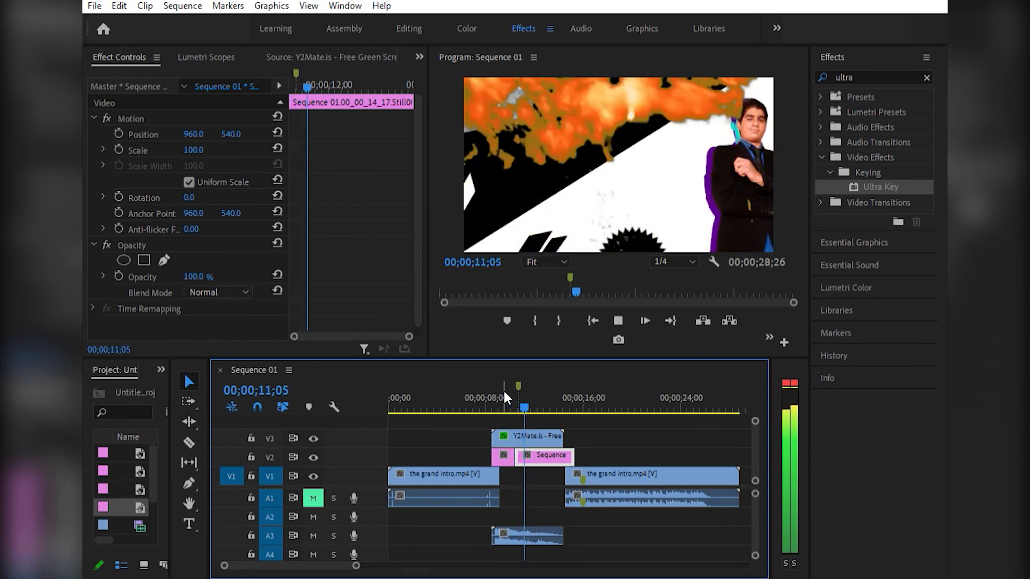
{"action": "left_click", "coordinate": [503, 397]}
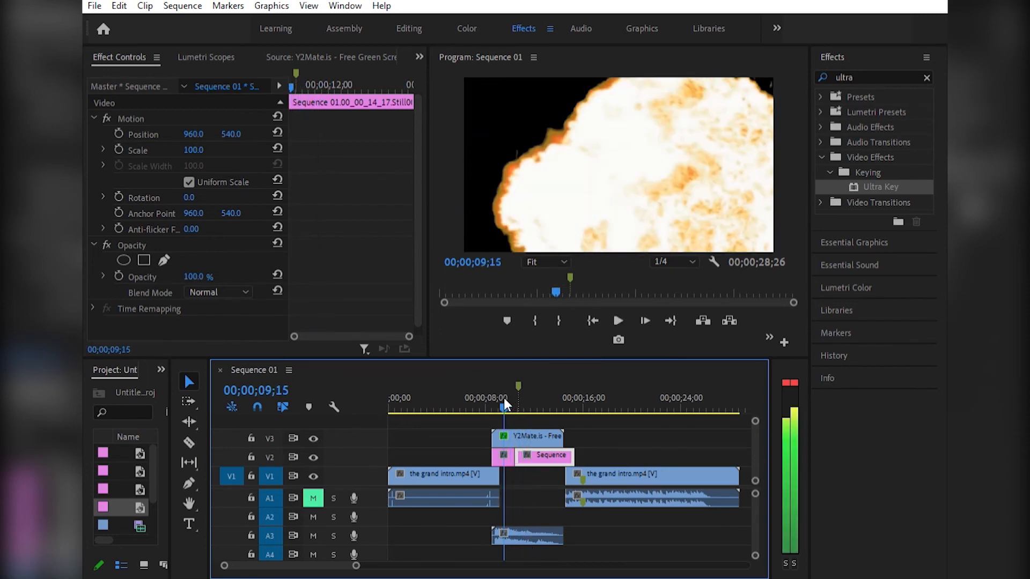
{"action": "key", "text": "space"}
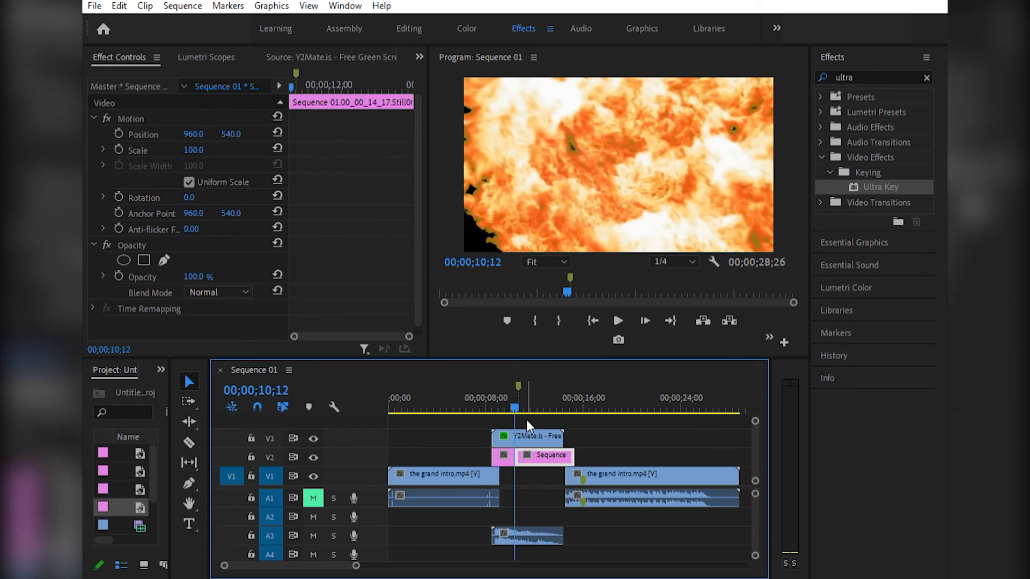
Step: Set the explosion clip's Scale to 207 and play back the enlarged explosion
{"action": "left_click", "coordinate": [528, 437]}
{"action": "left_click", "coordinate": [195, 144]}
{"action": "left_click_drag", "start_coordinate": [193, 150], "coordinate": [214, 150]}
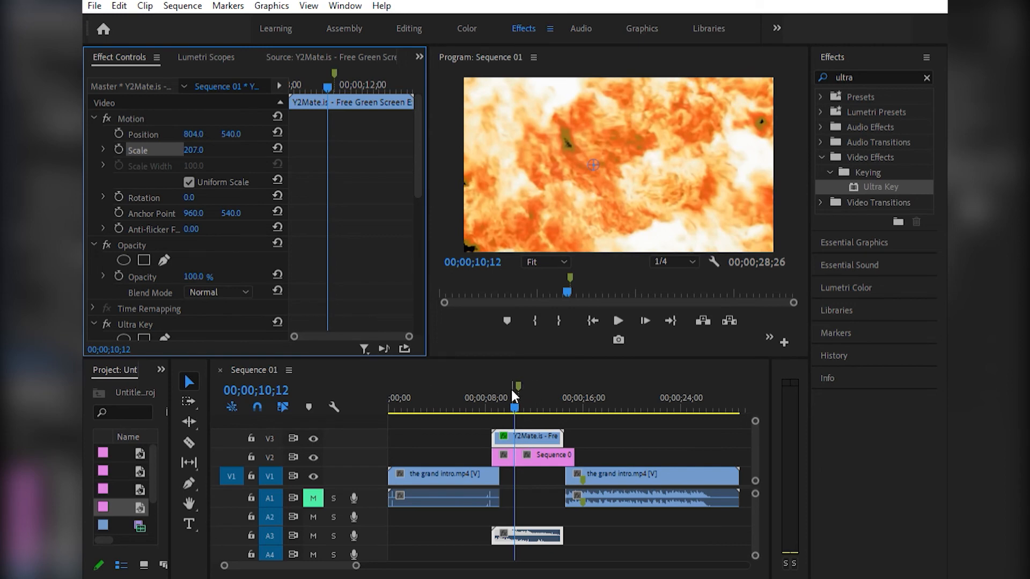
{"action": "left_click", "coordinate": [497, 397]}
{"action": "key", "text": "space"}
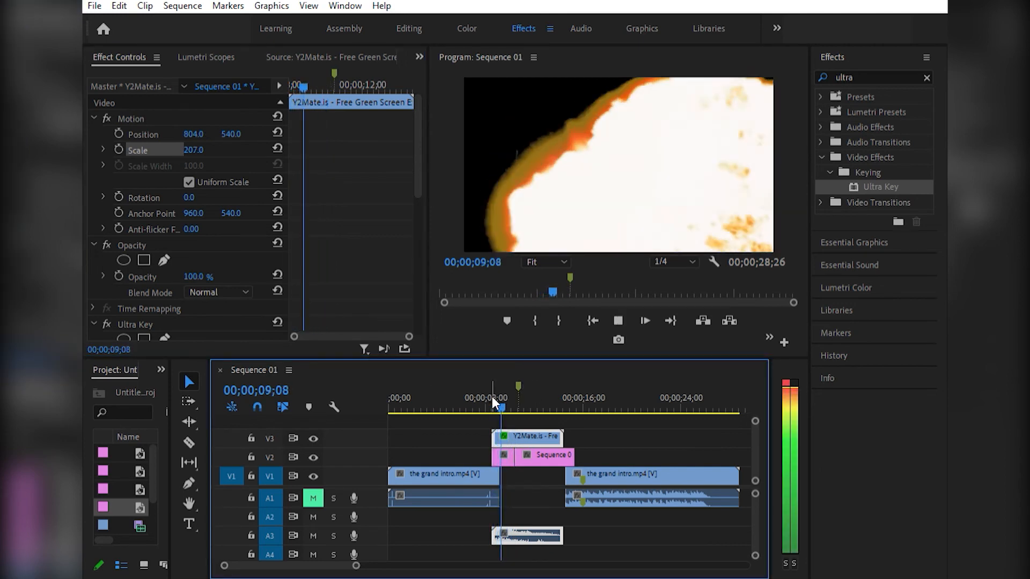
{"action": "key", "text": "space"}
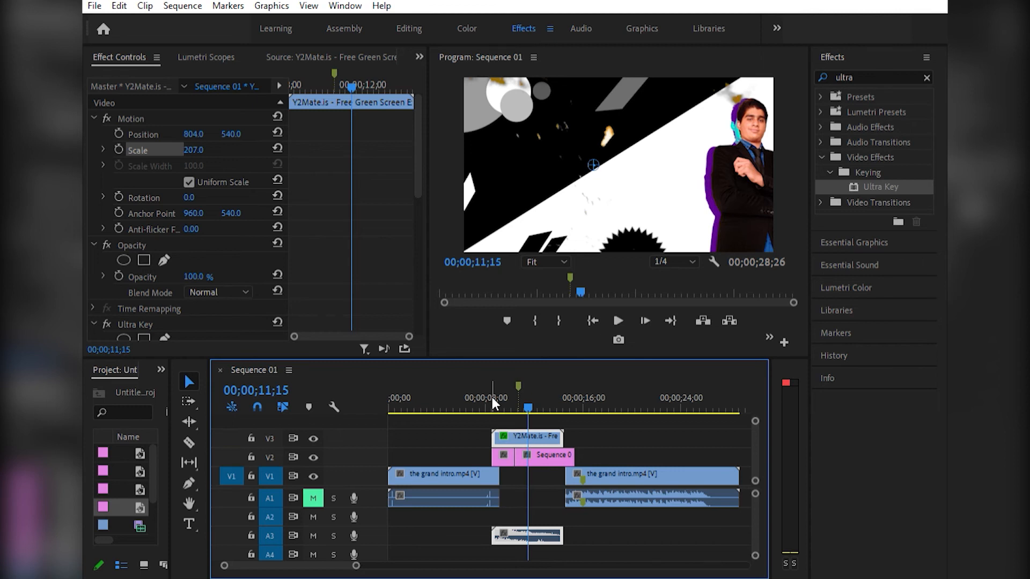
Step: Cut the second still on V2 at 00;00;11;12 and delete the part after the cut
{"action": "key", "text": "c"}
{"action": "key", "text": "space"}
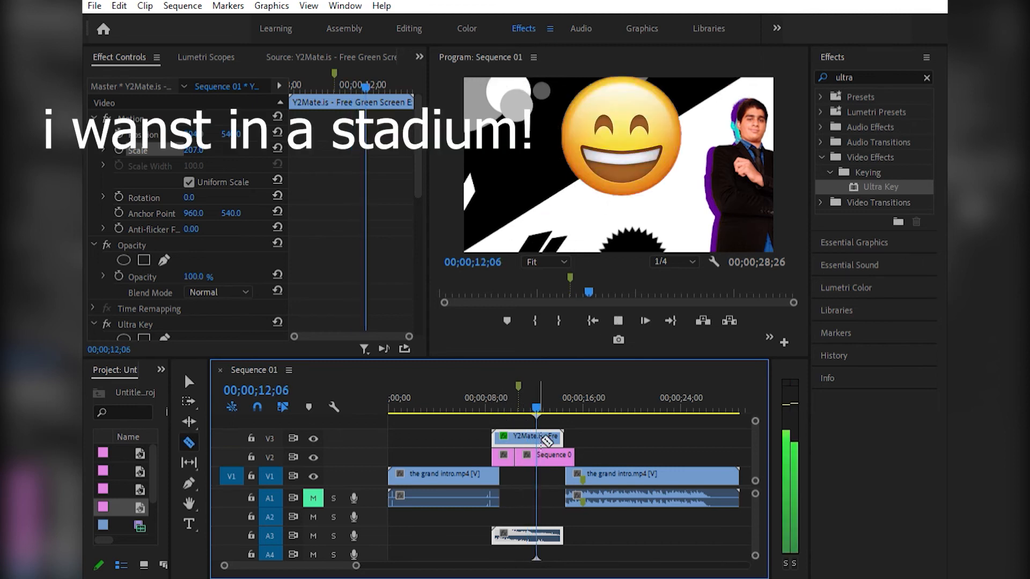
{"action": "key", "text": "space"}
{"action": "left_click", "coordinate": [530, 455]}
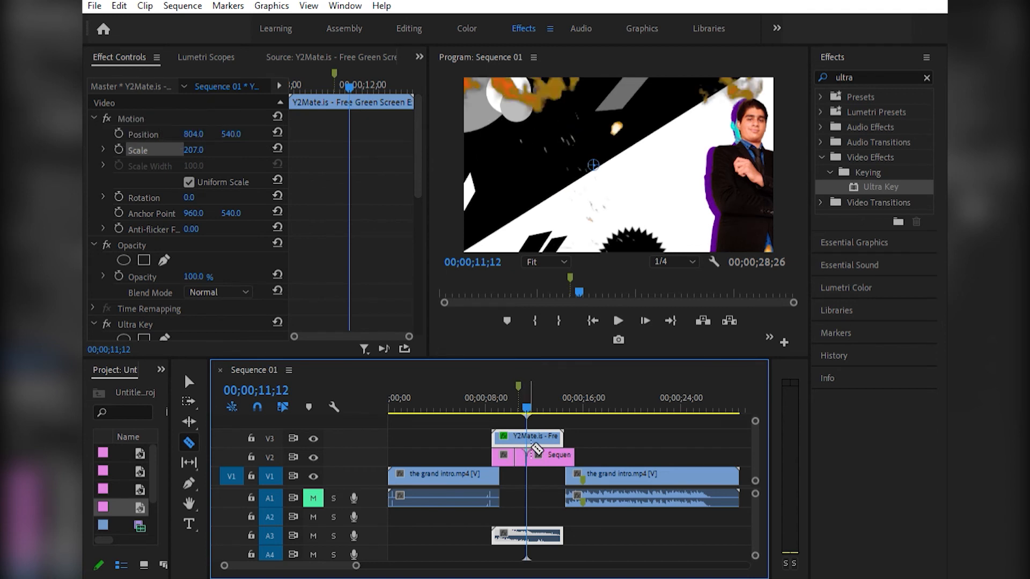
{"action": "key", "text": "v"}
{"action": "left_click", "coordinate": [560, 451]}
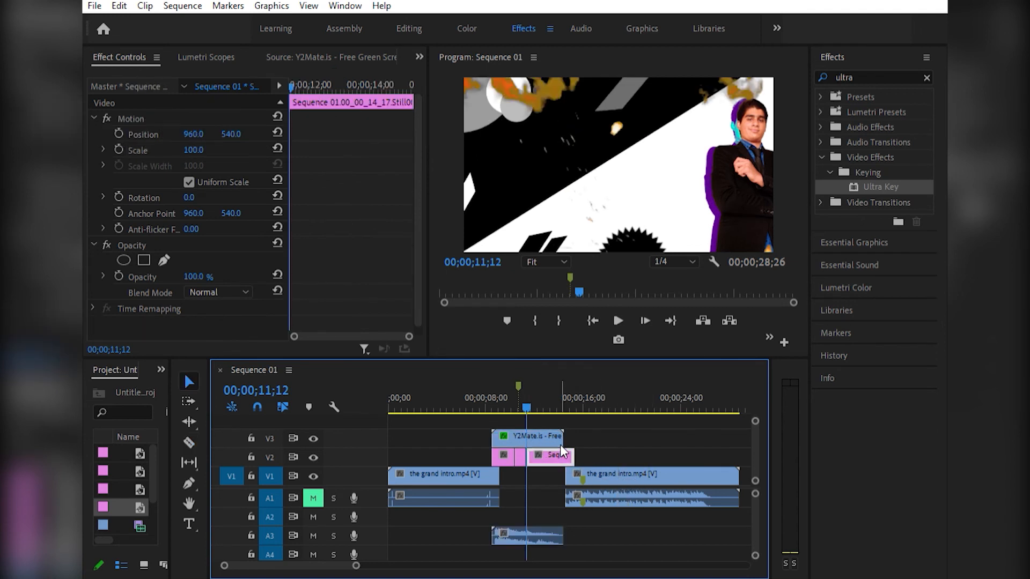
{"action": "key", "text": "Delete"}
Step: Move the second intro clip and its audio back to the end of the stills at 00;00;11;12 and play the full transition
{"action": "left_click_drag", "start_coordinate": [585, 466], "coordinate": [547, 475]}
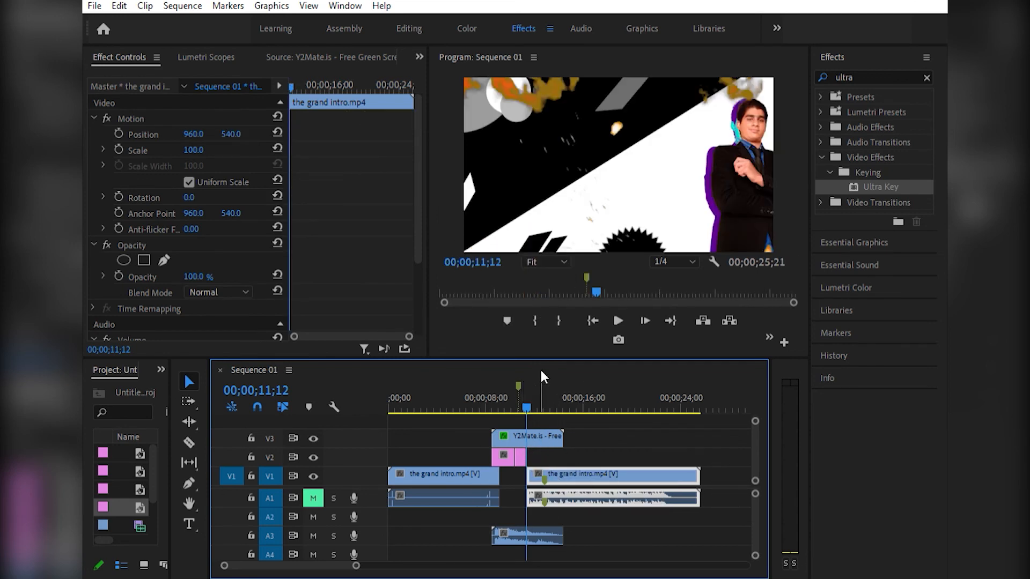
{"action": "left_click_drag", "start_coordinate": [524, 397], "coordinate": [524, 396]}
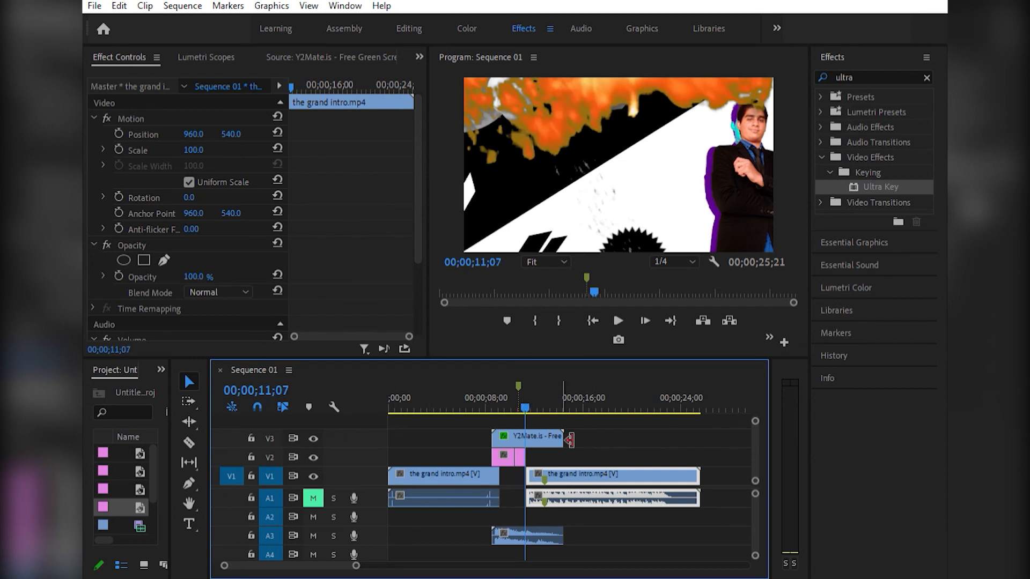
{"action": "left_click_drag", "start_coordinate": [519, 392], "coordinate": [495, 411]}
{"action": "key", "text": "space"}
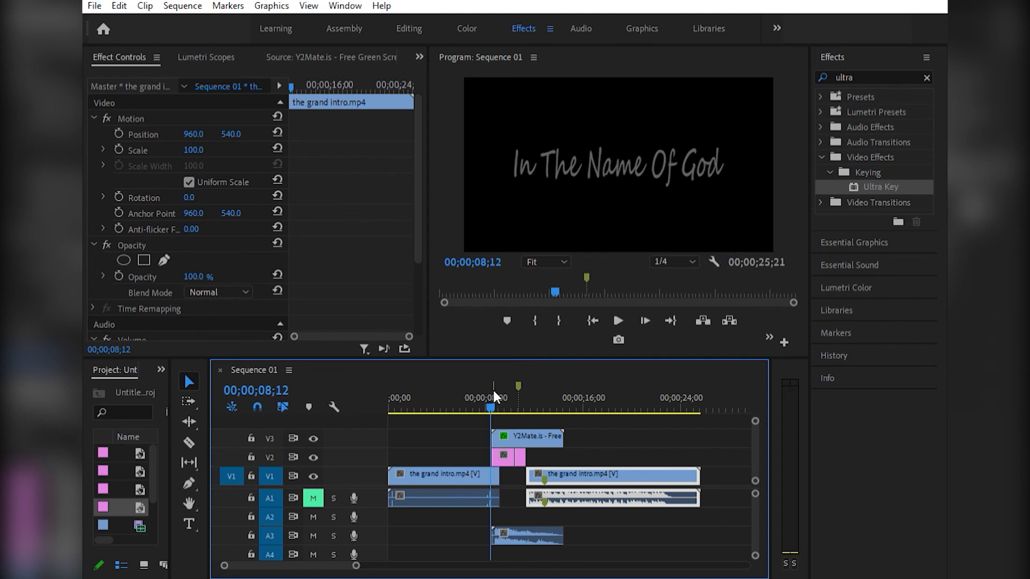
{"action": "key", "text": "space"}
{"action": "left_click", "coordinate": [483, 397]}
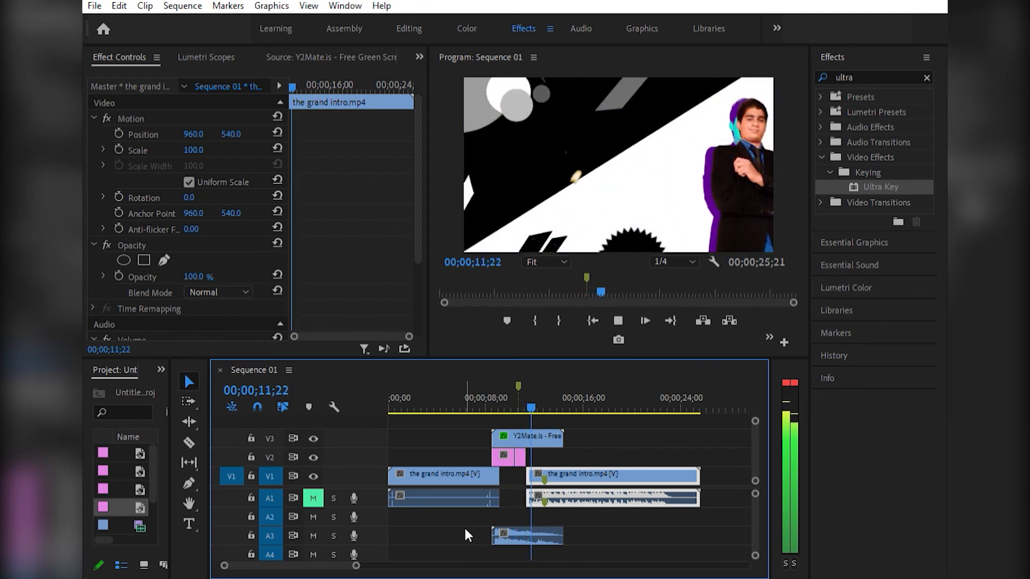
{"action": "key", "text": "space"}
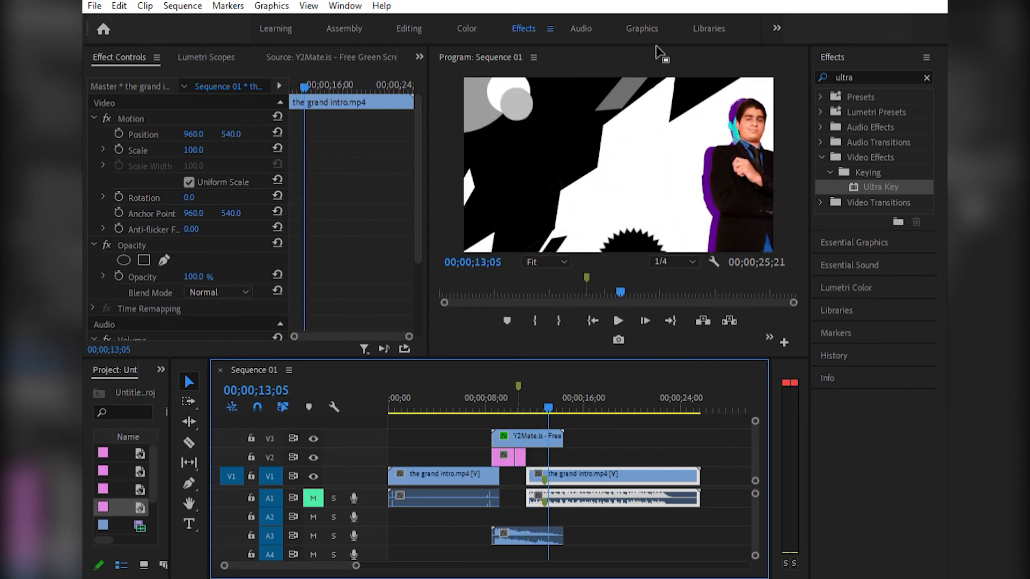